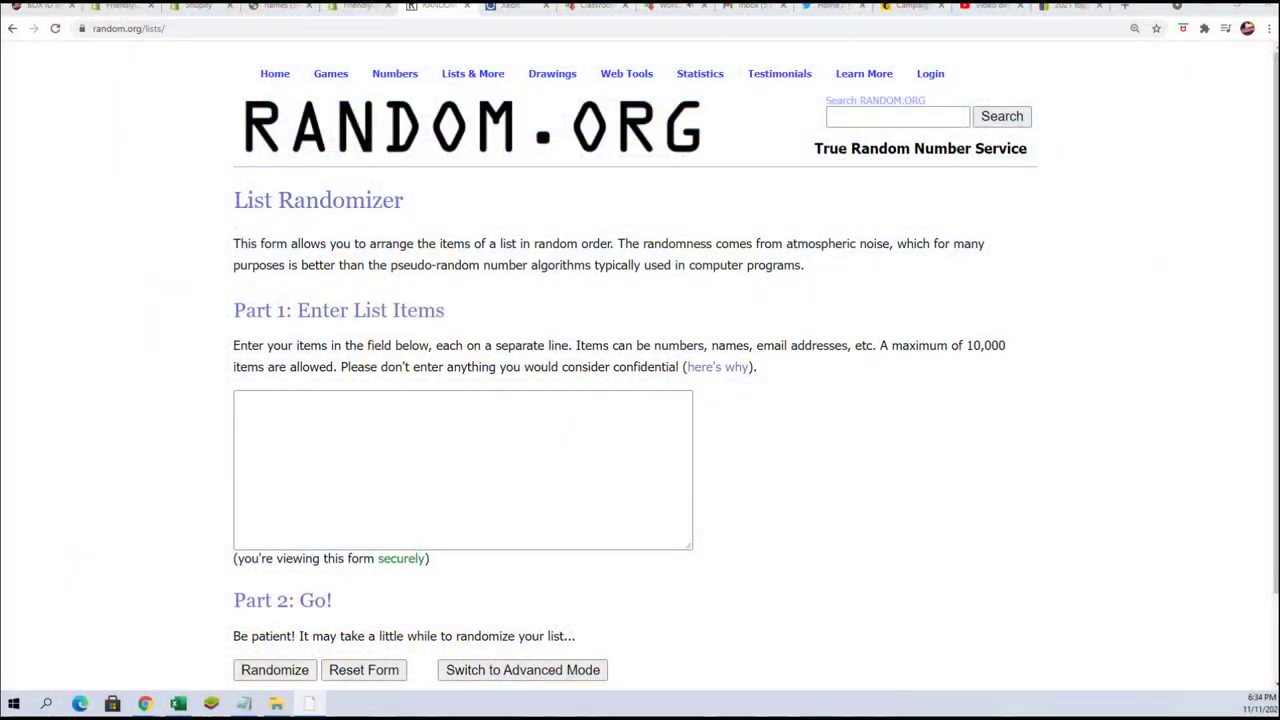
- Copy the owner names from the Notepad list of owners and divisions
left_click(243, 703)
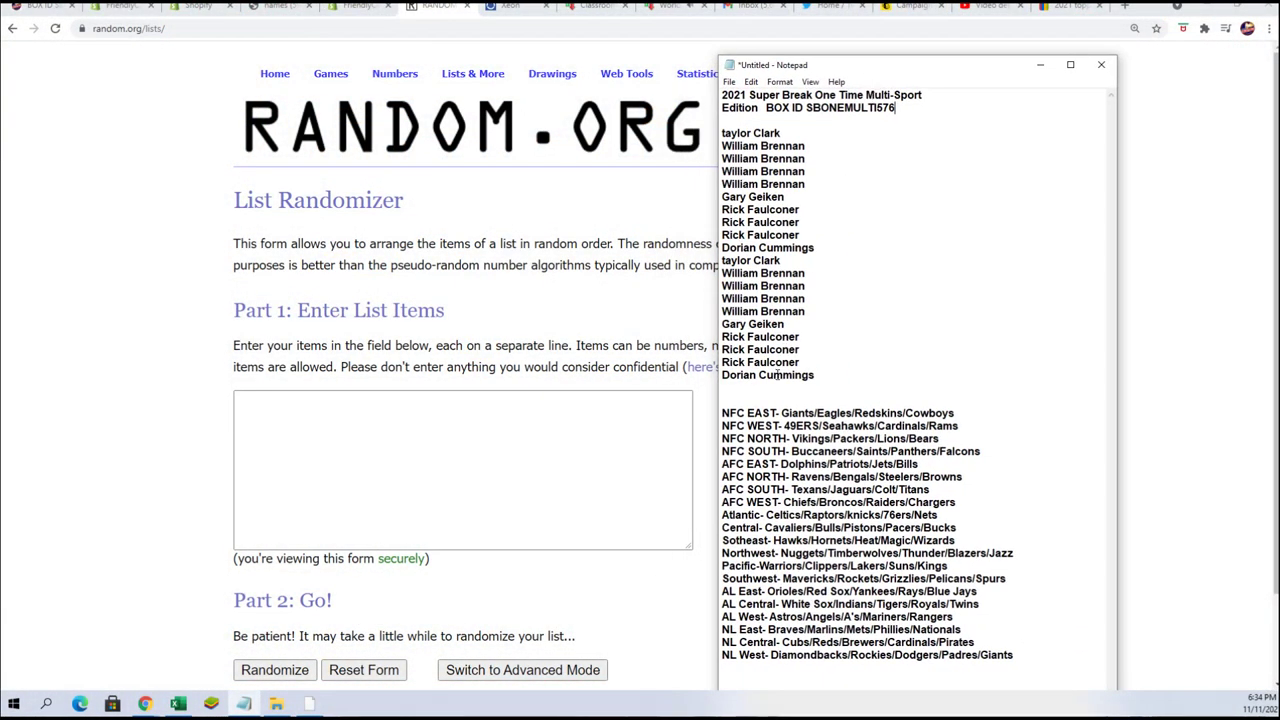
left_click_drag(822, 371, 716, 130)
right_click(740, 168)
left_click(793, 212)
- Paste the 20 owner names into the List Randomizer entry box
left_click(371, 409)
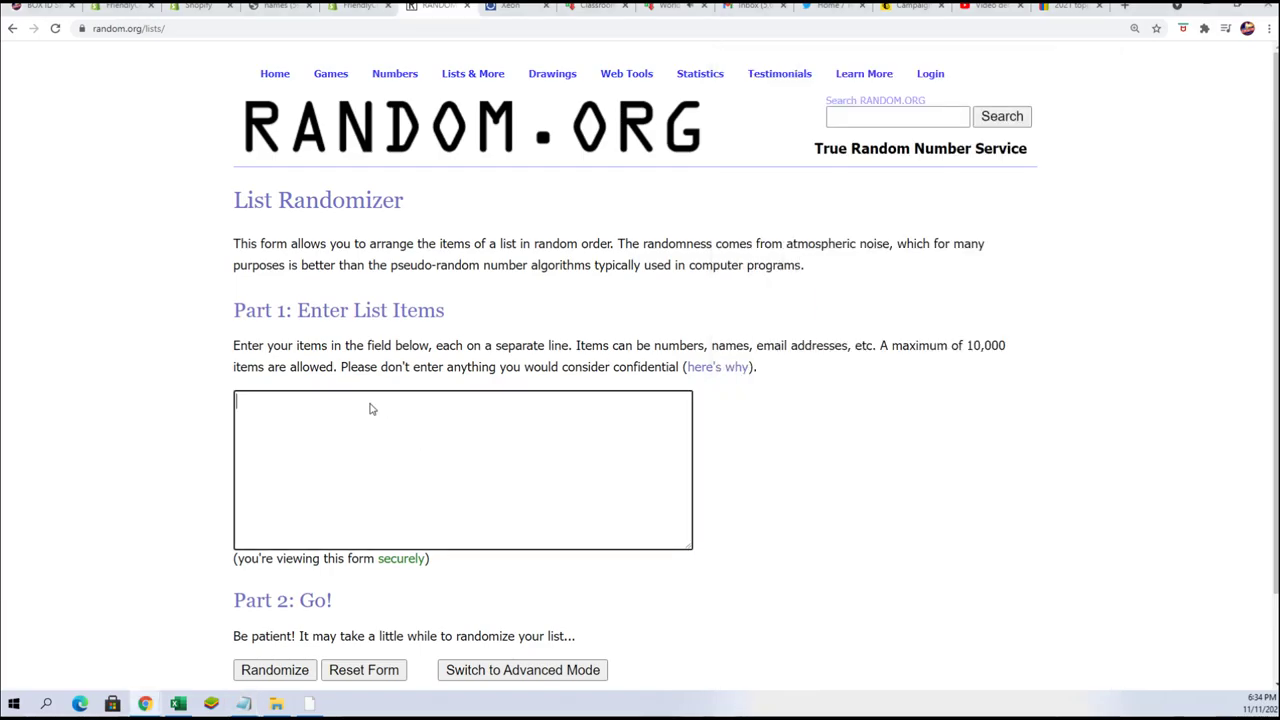
right_click(366, 405)
left_click(399, 508)
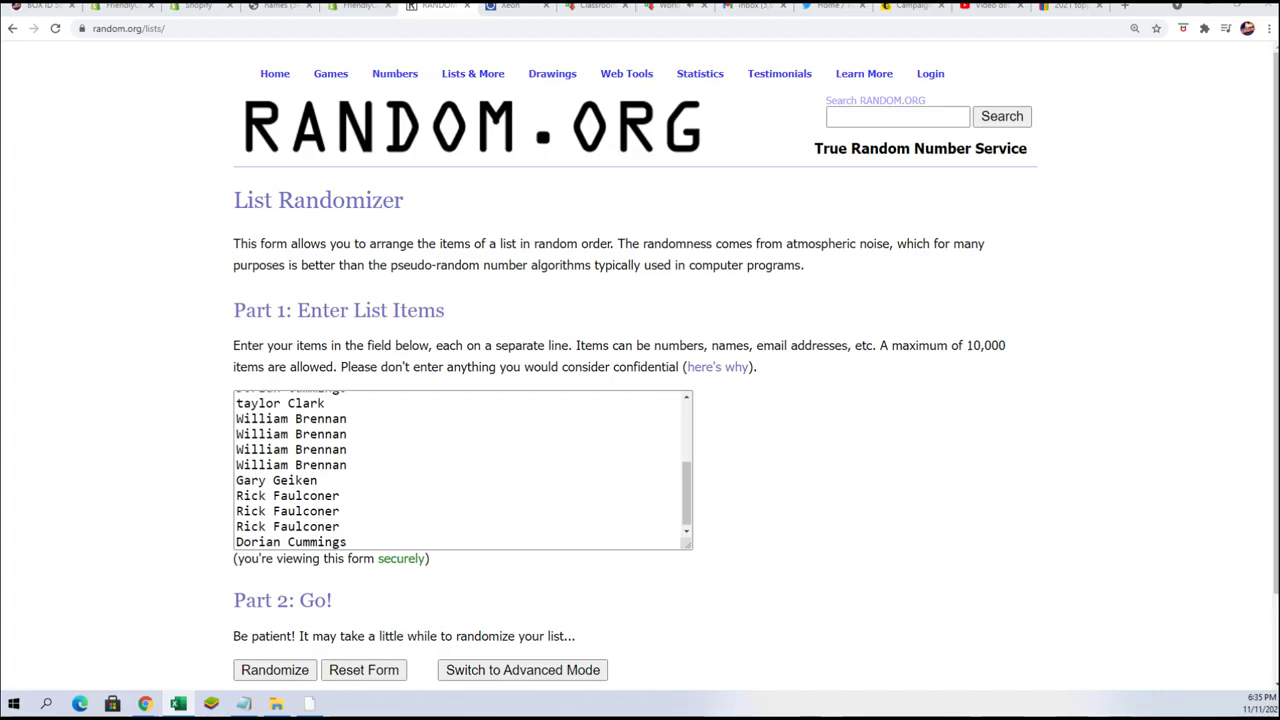
key("alt+Tab")
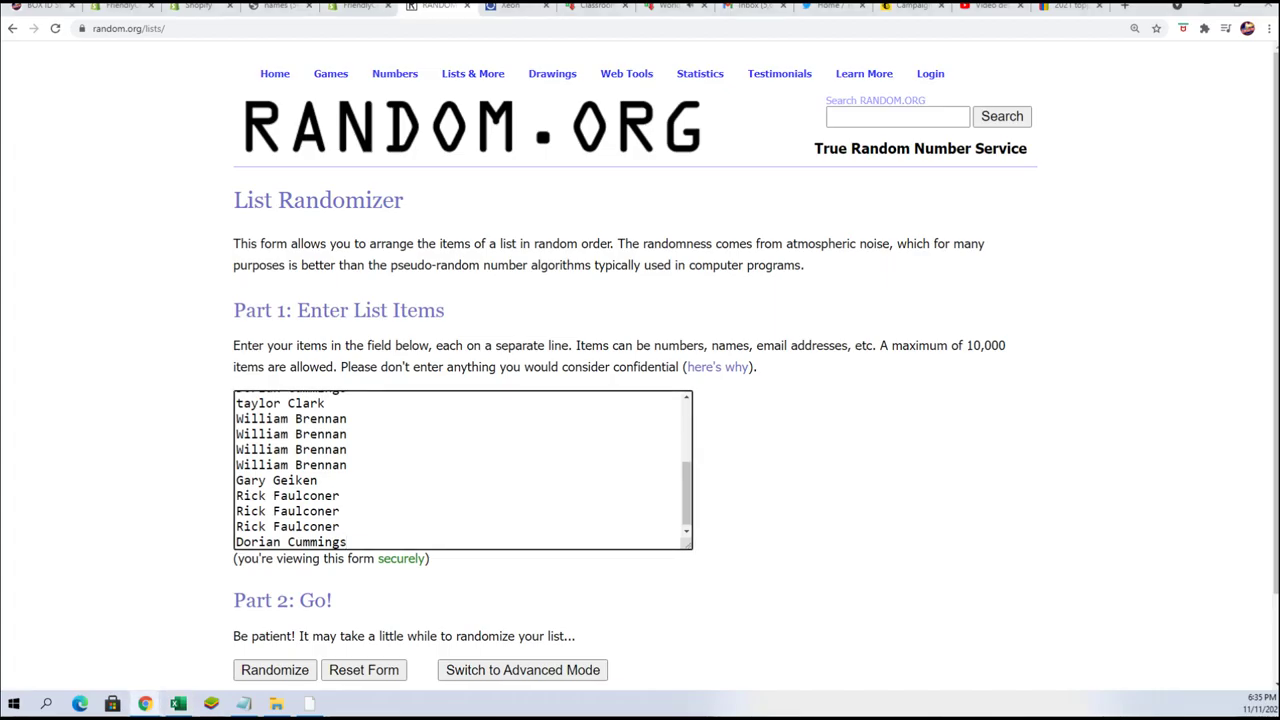
key("alt+Tab")
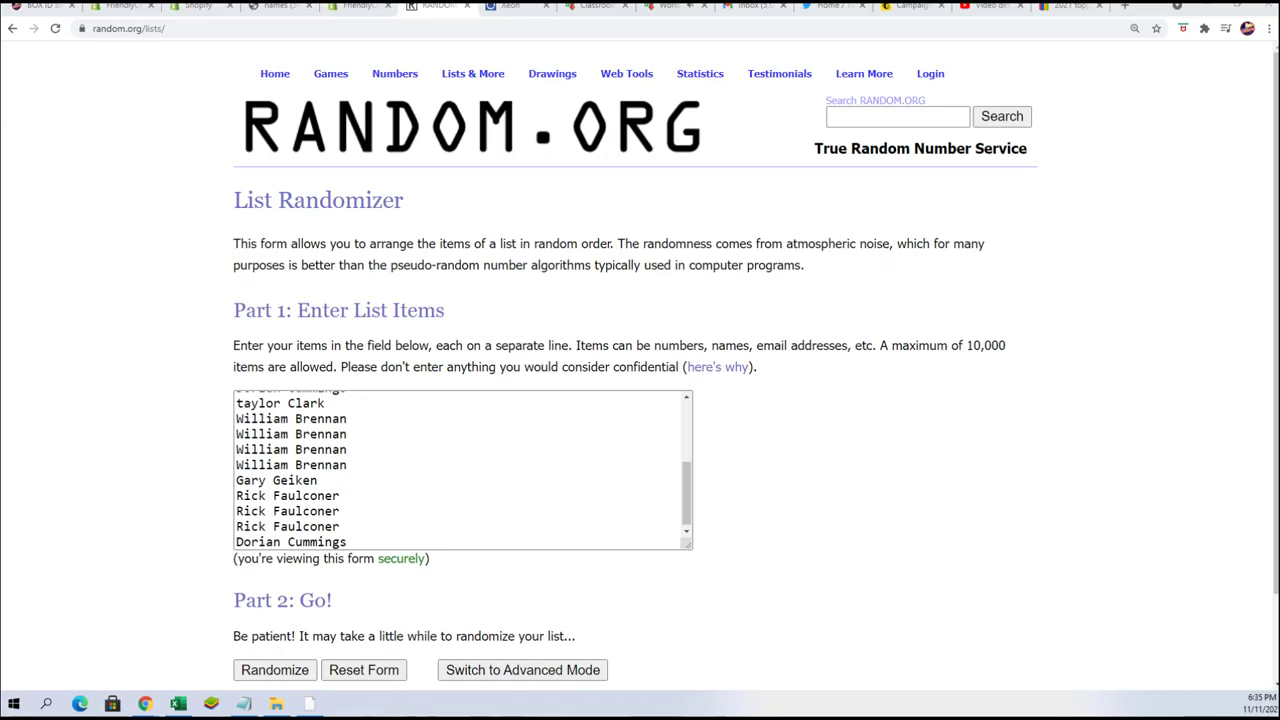
left_click(325, 450)
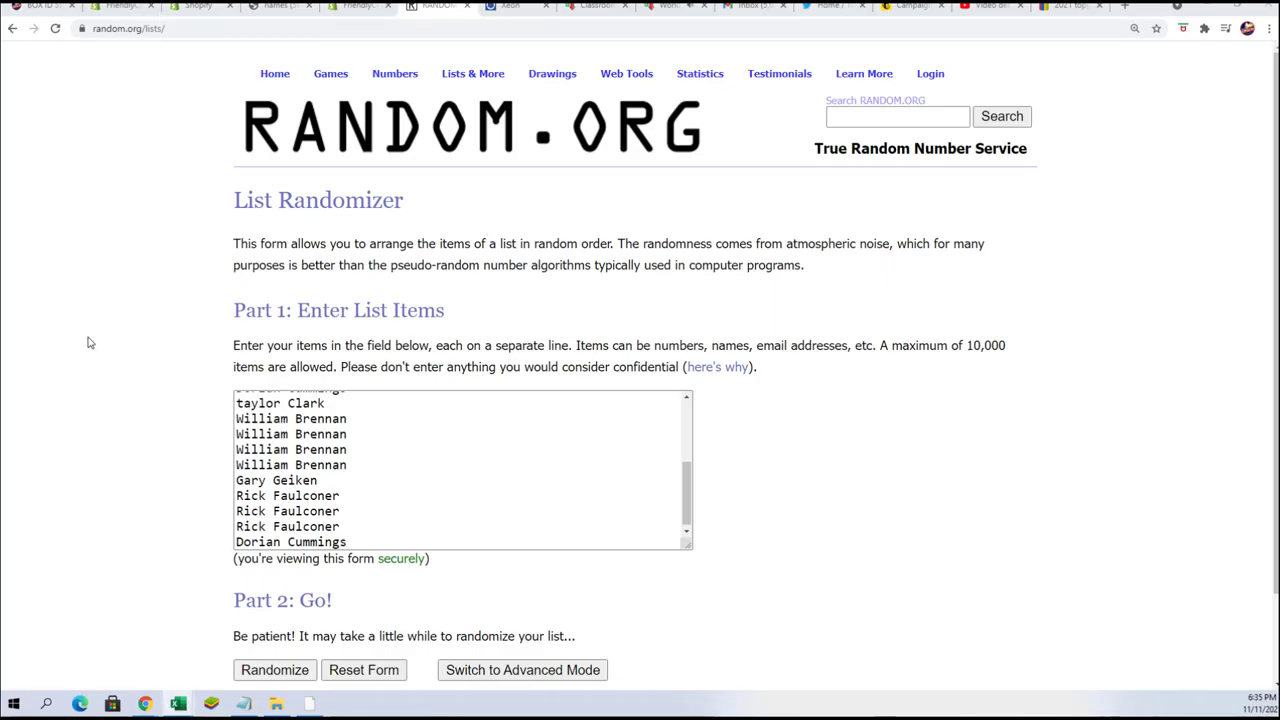
scroll(829, 394, "down", 1)
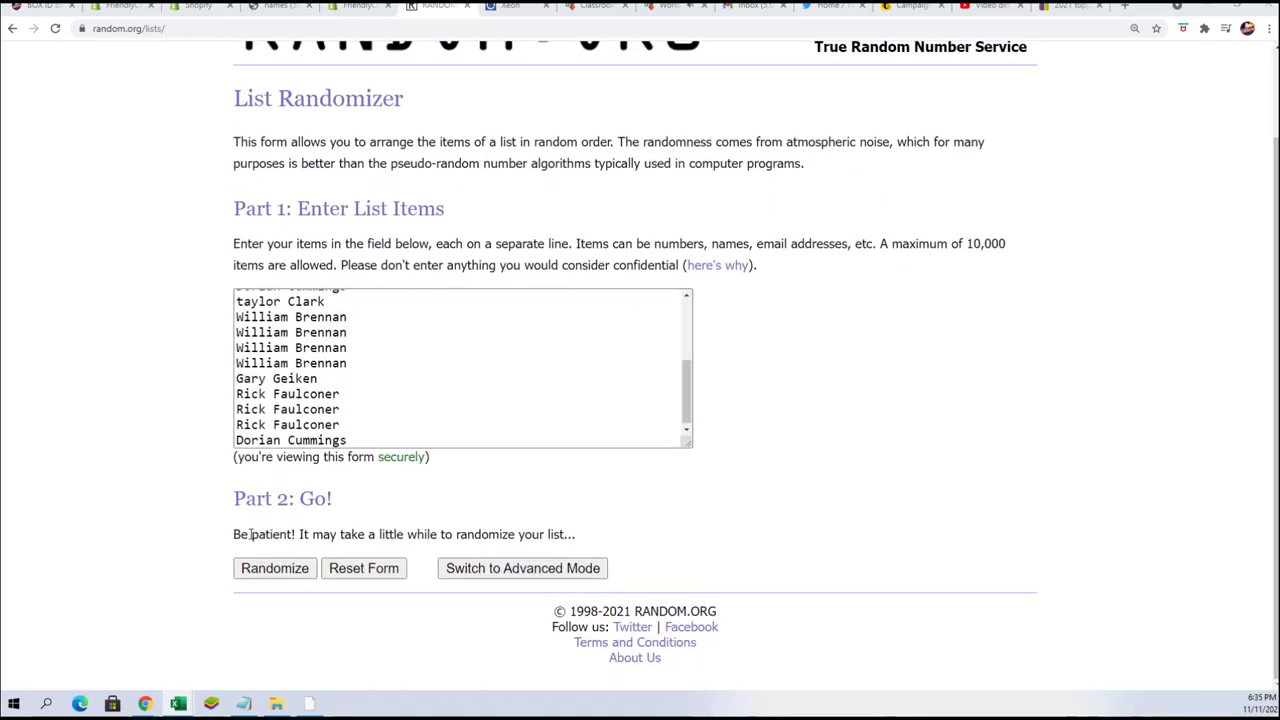
- Randomize the owner list, then reshuffle it until it has been randomized 7 times
left_click(281, 573)
scroll(266, 543, "down", 1)
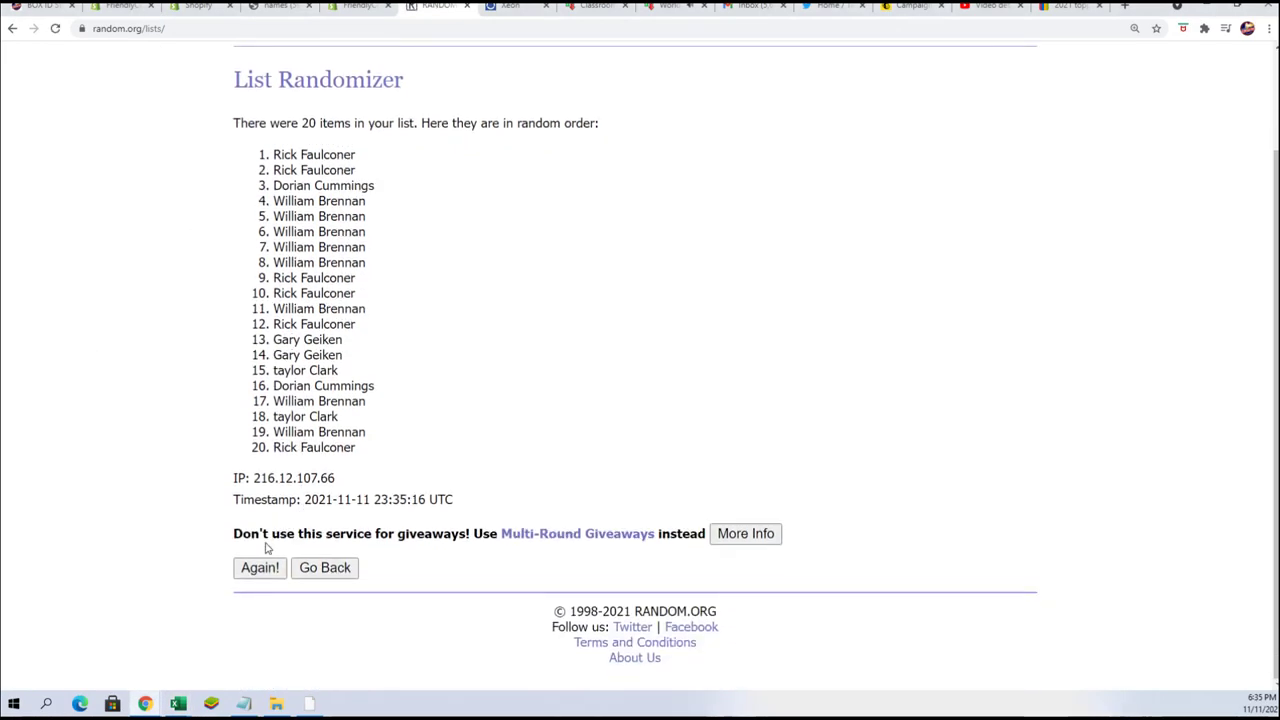
left_click(262, 571)
left_click(263, 574)
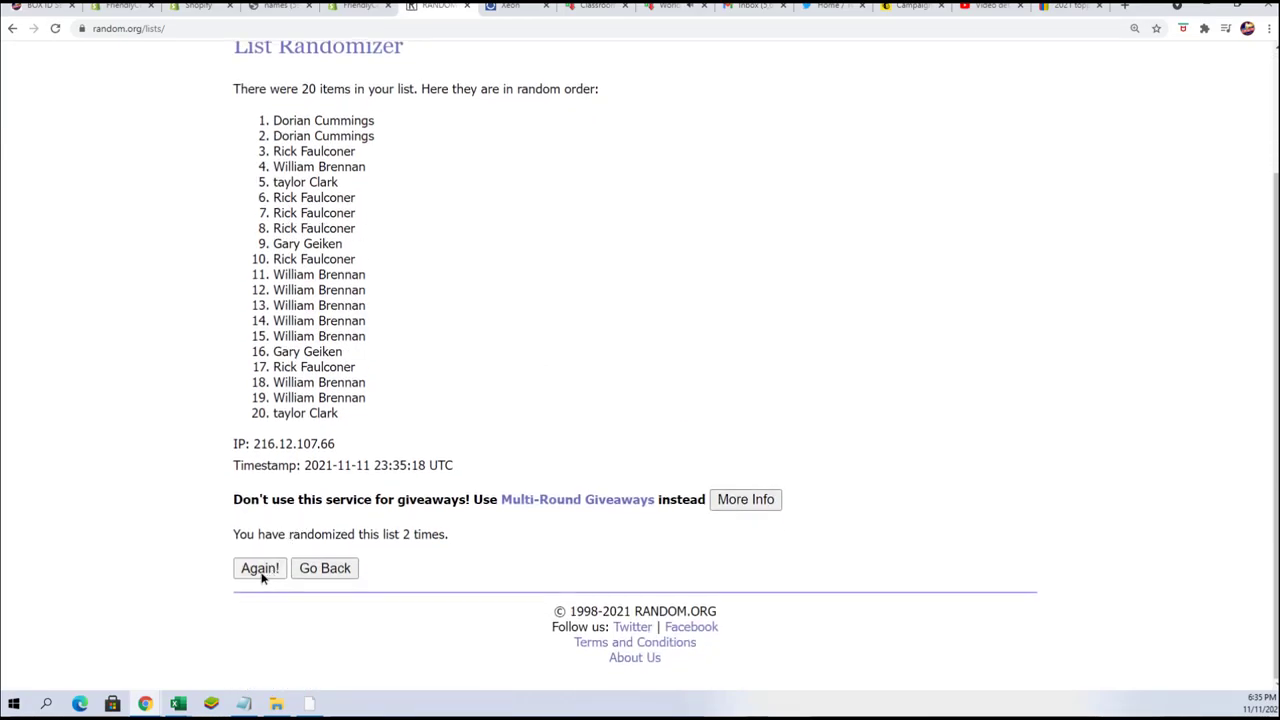
left_click(259, 568)
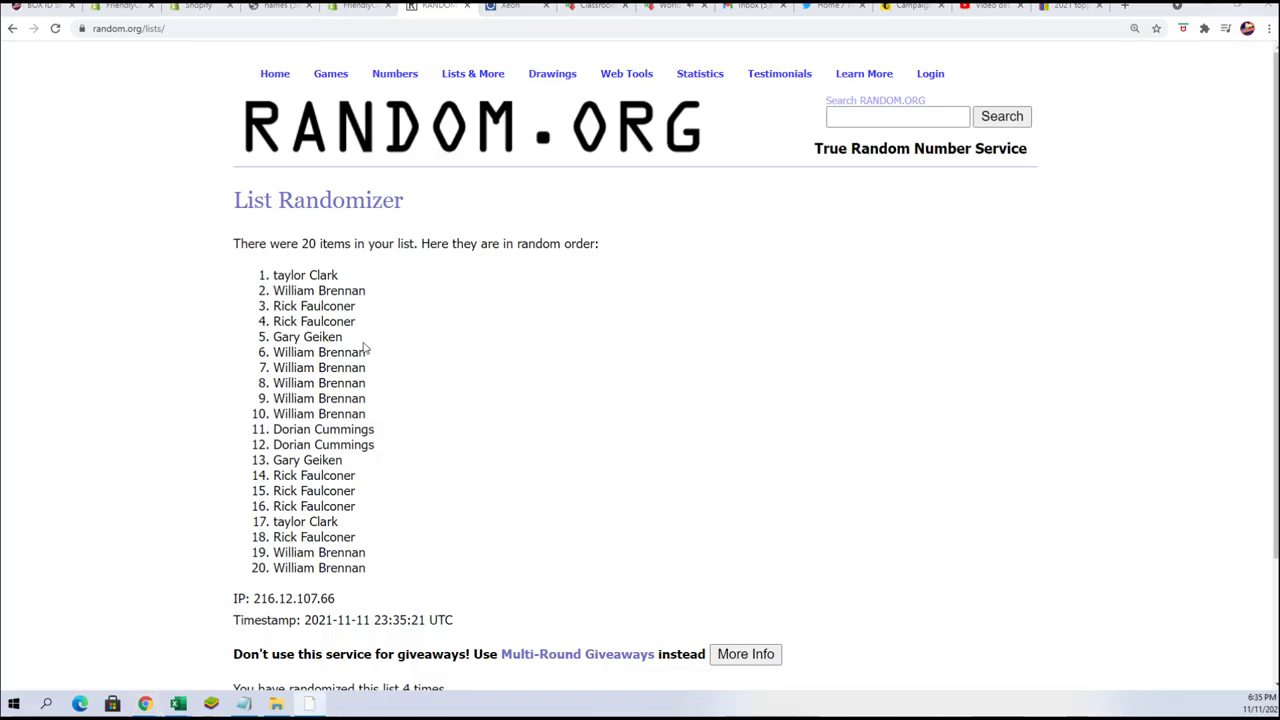
scroll(326, 497, "down", 2)
left_click(259, 568)
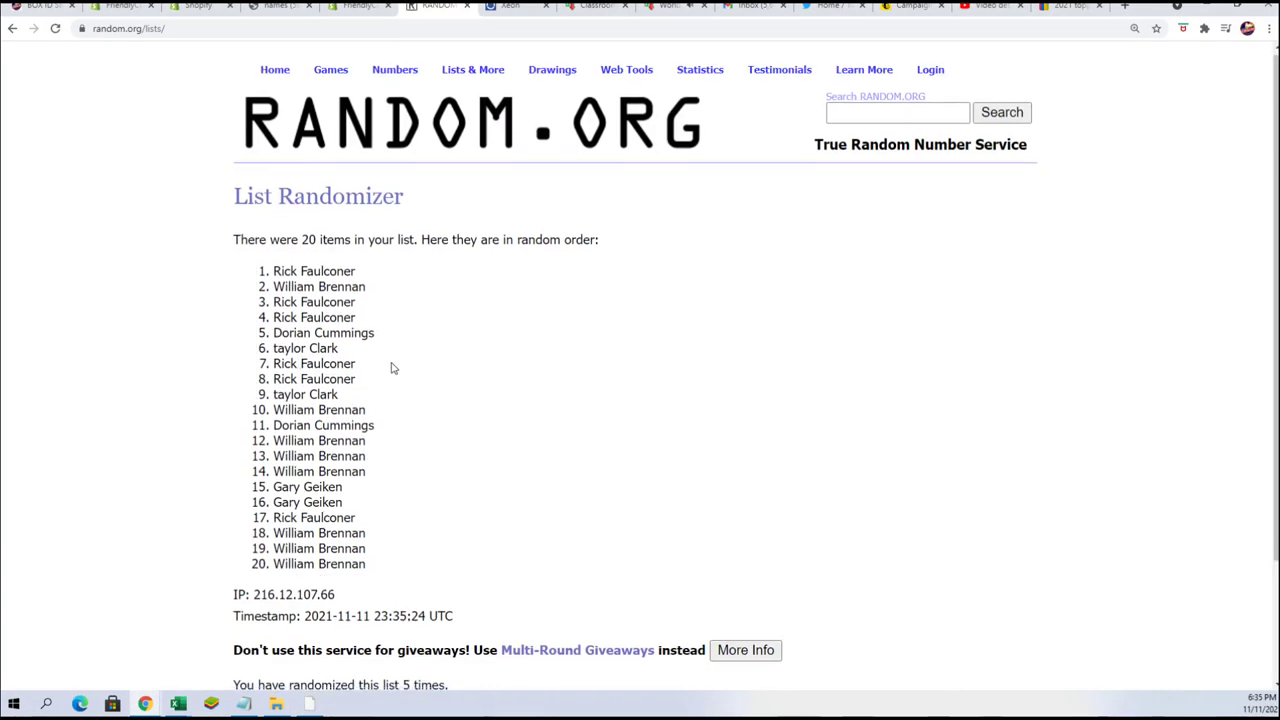
left_click(252, 569)
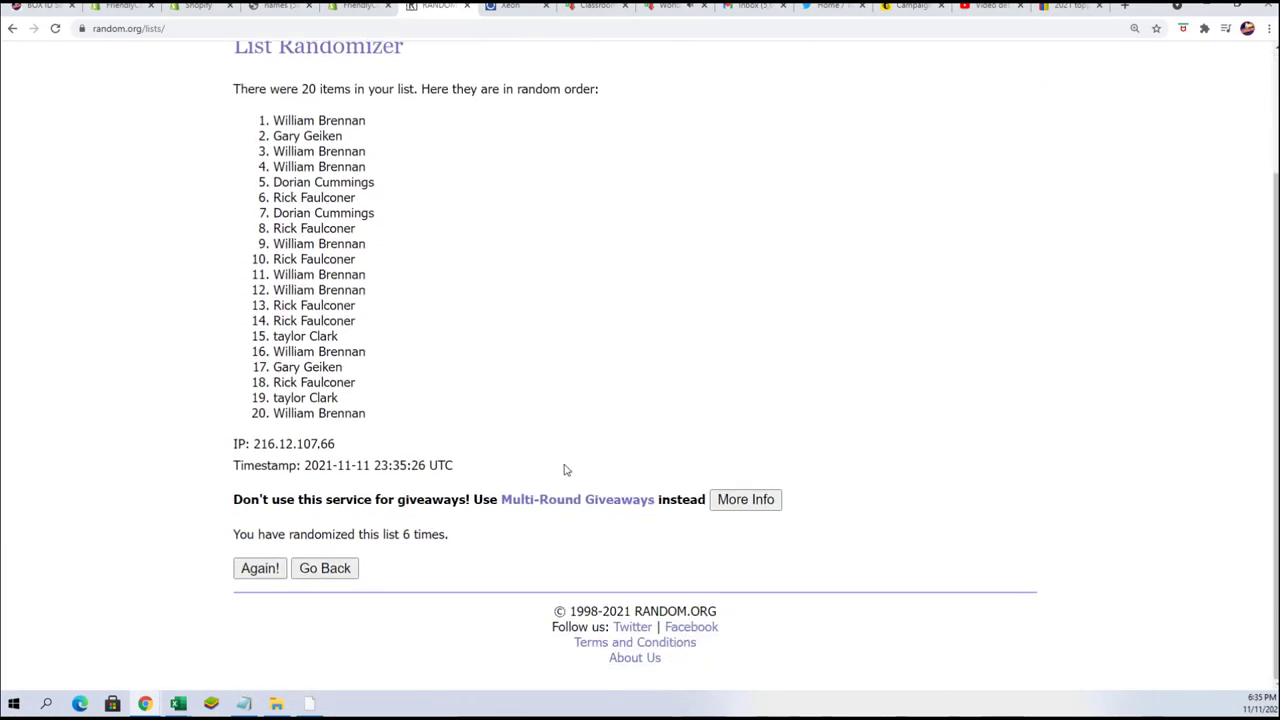
left_click(245, 577)
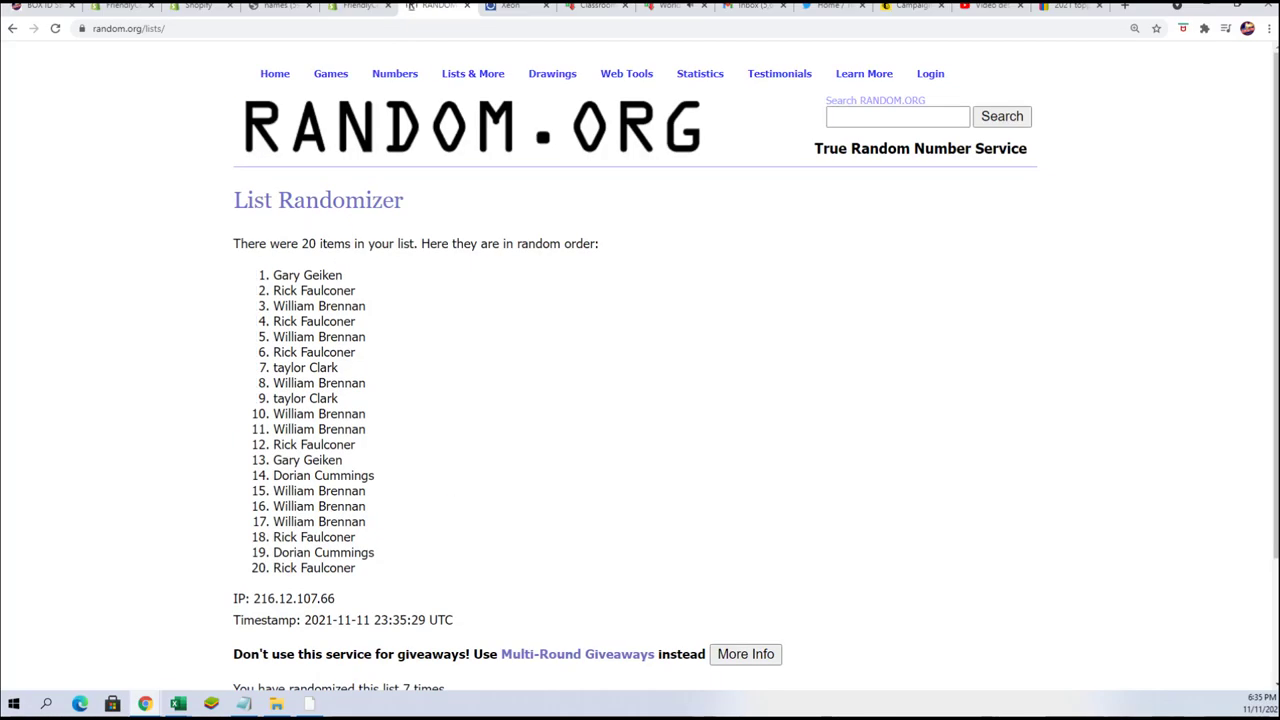
- Copy all 20 names from the shuffled result list
left_click_drag(274, 270, 378, 531)
right_click(316, 412)
left_click(345, 420)
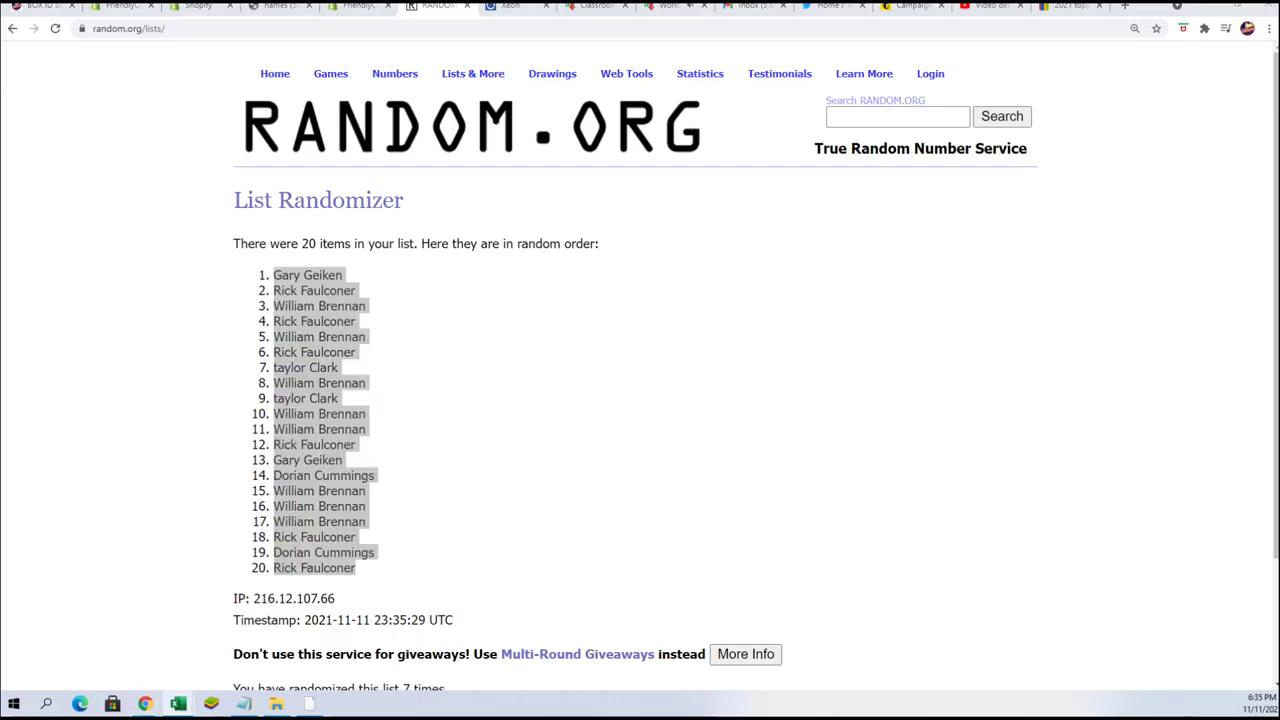
- Paste the shuffled owner names as Unicode Text into A2:A21 of the Excel sheet
left_click(178, 704)
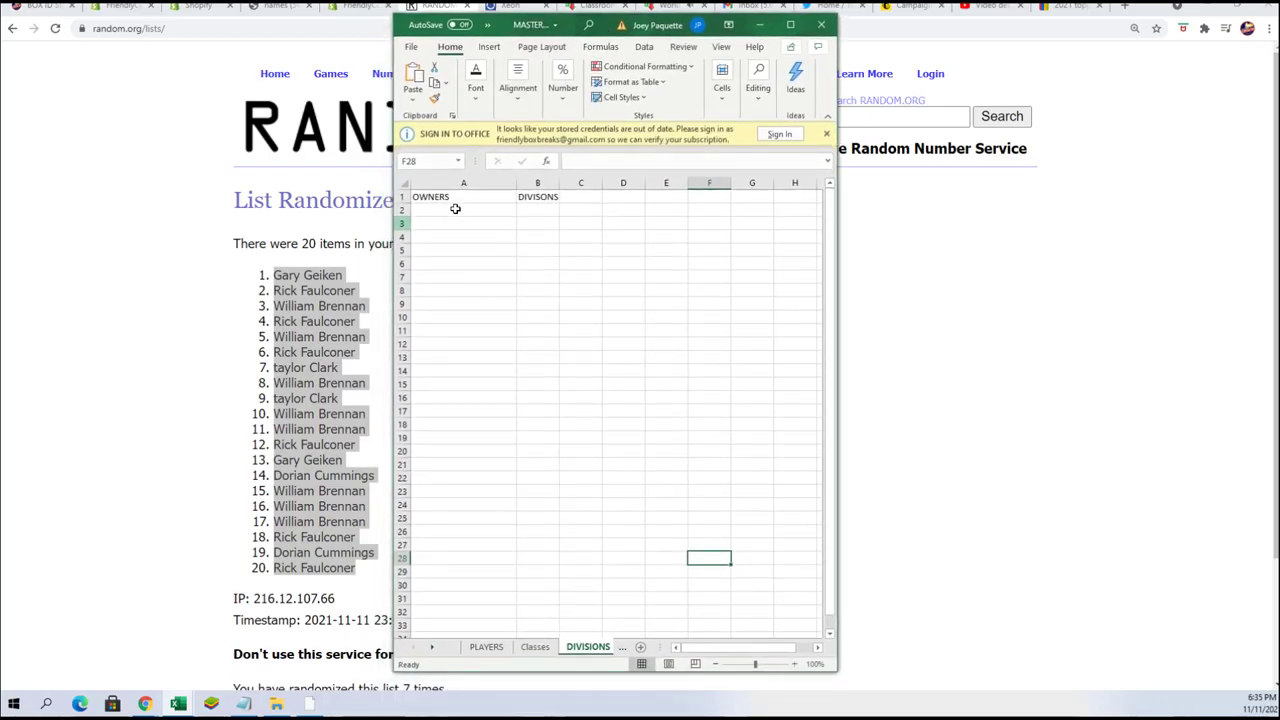
left_click(455, 209)
right_click(455, 209)
left_click(515, 296)
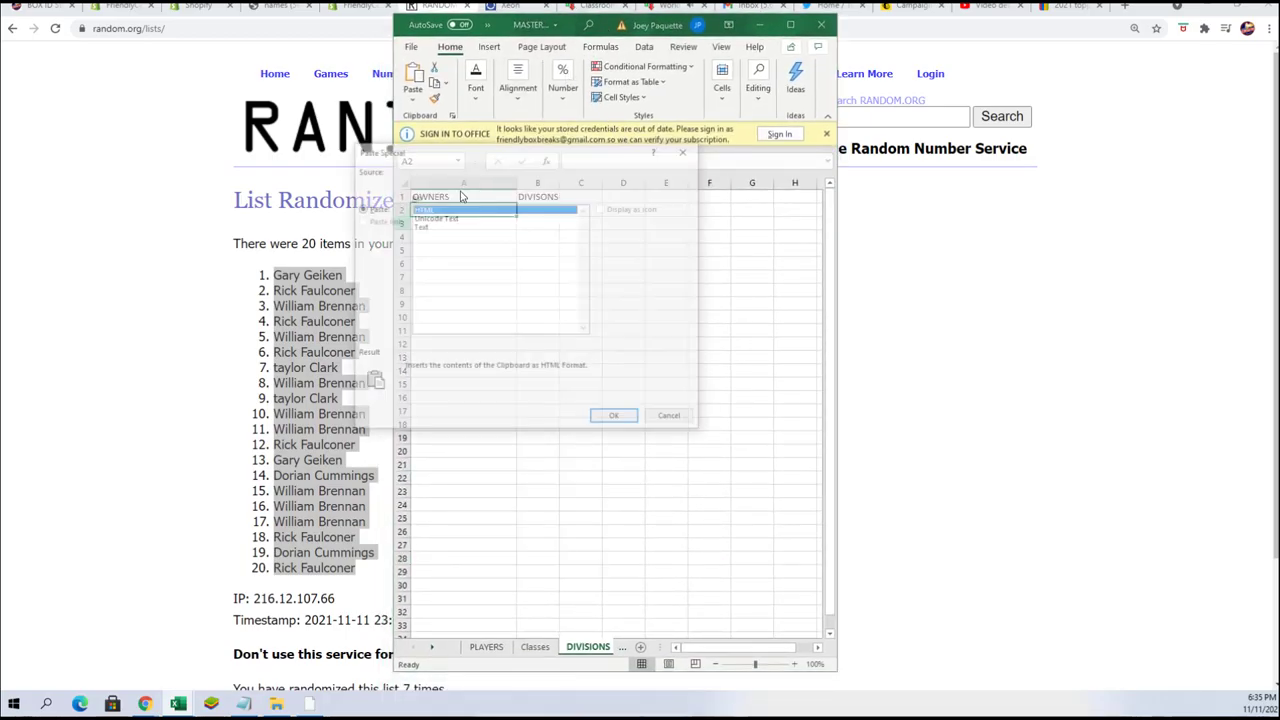
left_click(432, 228)
left_click(614, 415)
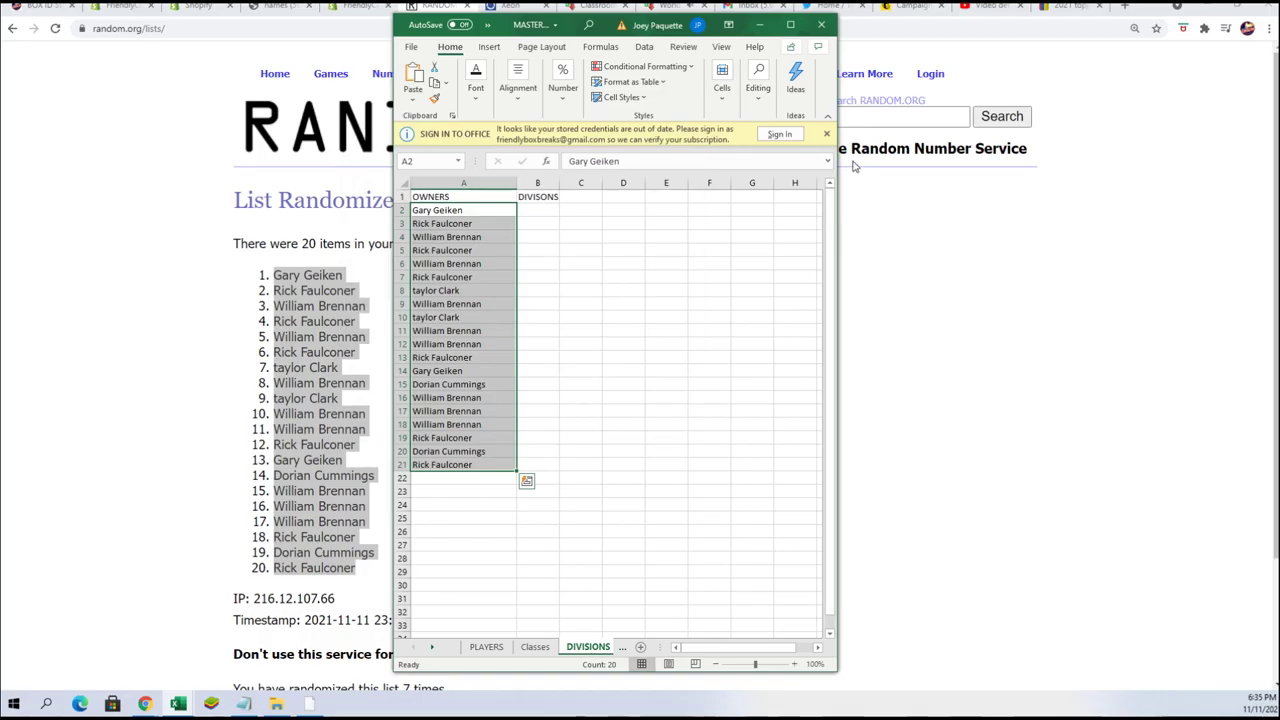
- Dismiss the sign-in bar, maximize Excel, zoom to 150% and greatly widen column B
left_click(826, 133)
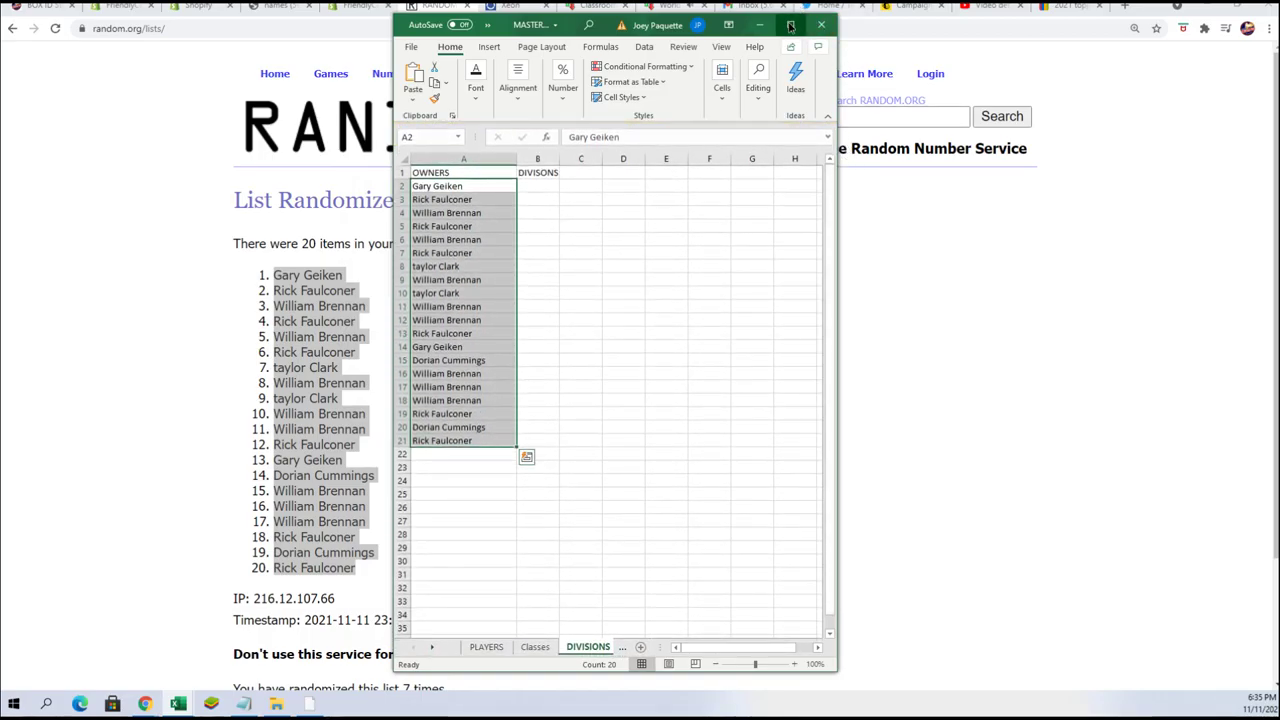
left_click(790, 25)
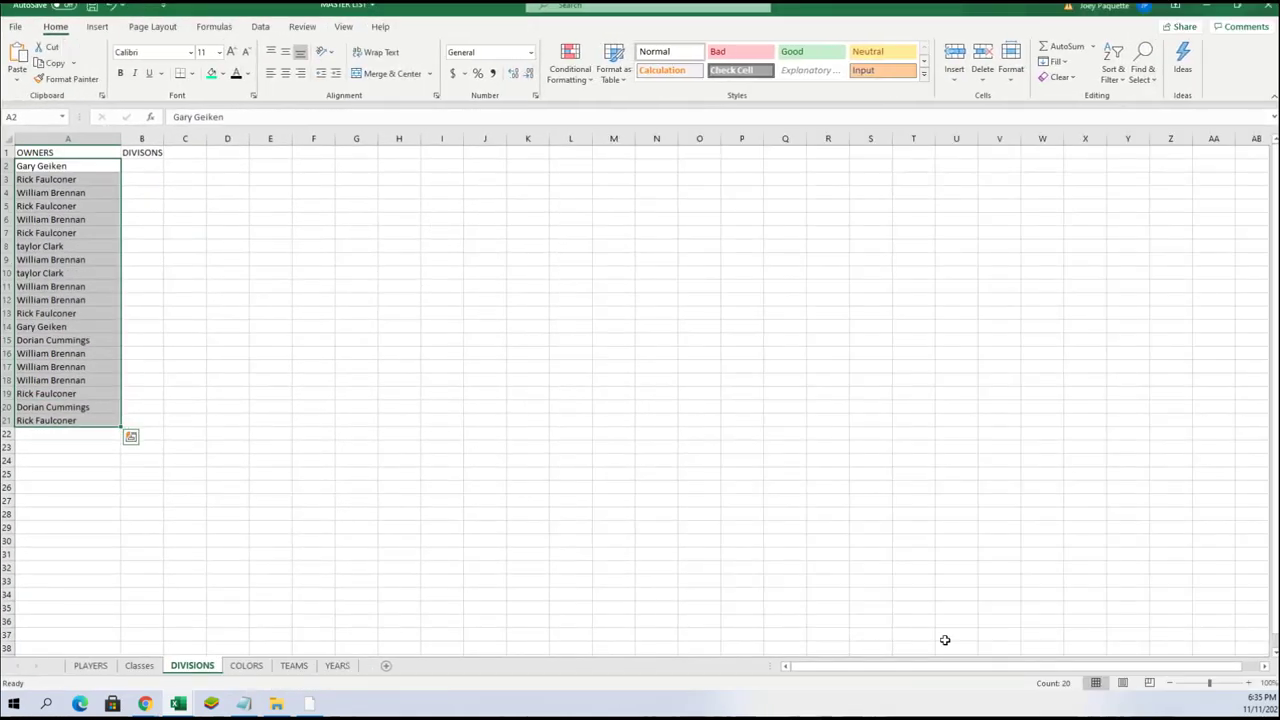
left_click(1247, 683)
left_click(1247, 683)
left_click(1247, 683)
left_click(1247, 683)
left_click(1247, 683)
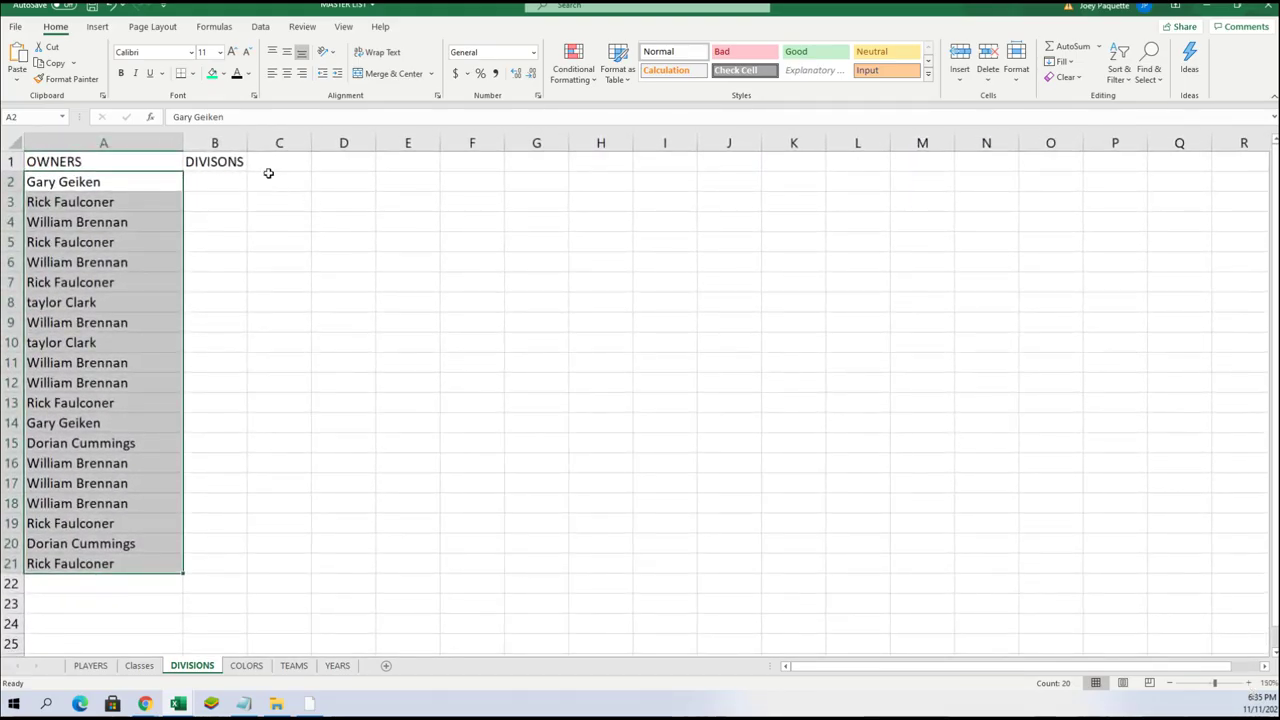
left_click(214, 143)
left_click_drag(248, 143, 859, 140)
left_click(368, 185)
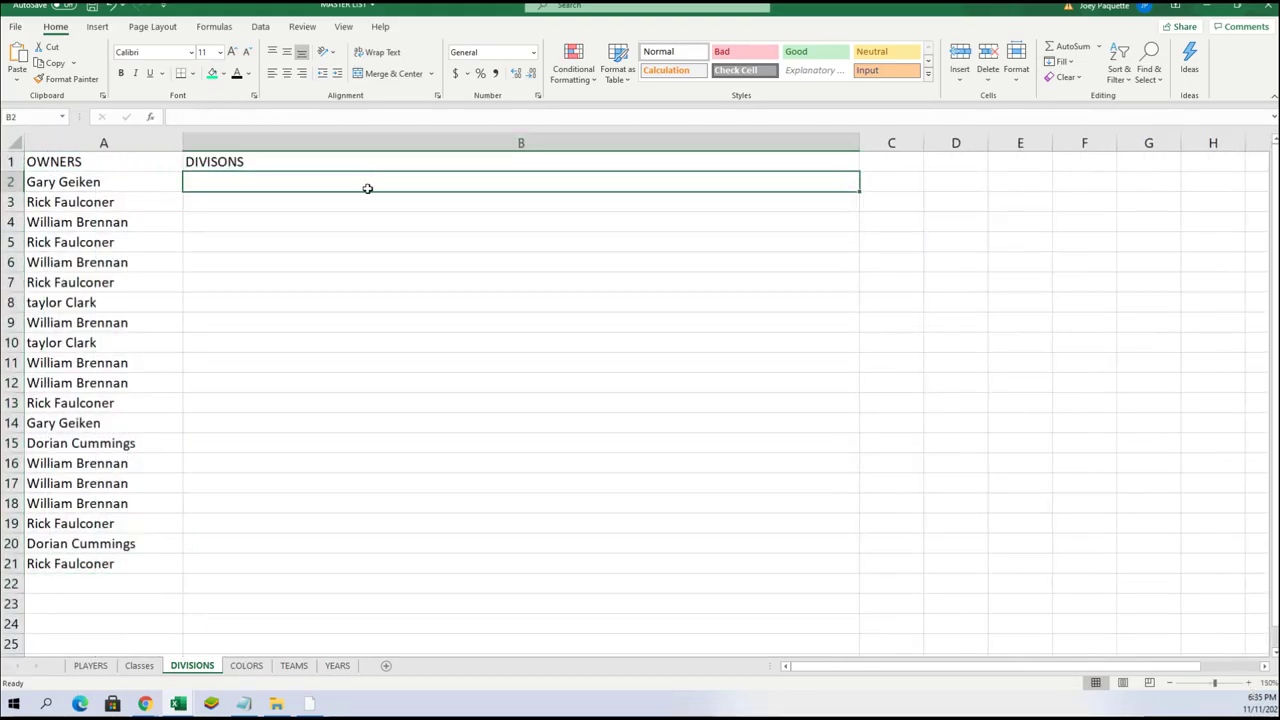
left_click(1192, 7)
- Load a fresh List Randomizer with the division list copied from Notepad
left_click(478, 93)
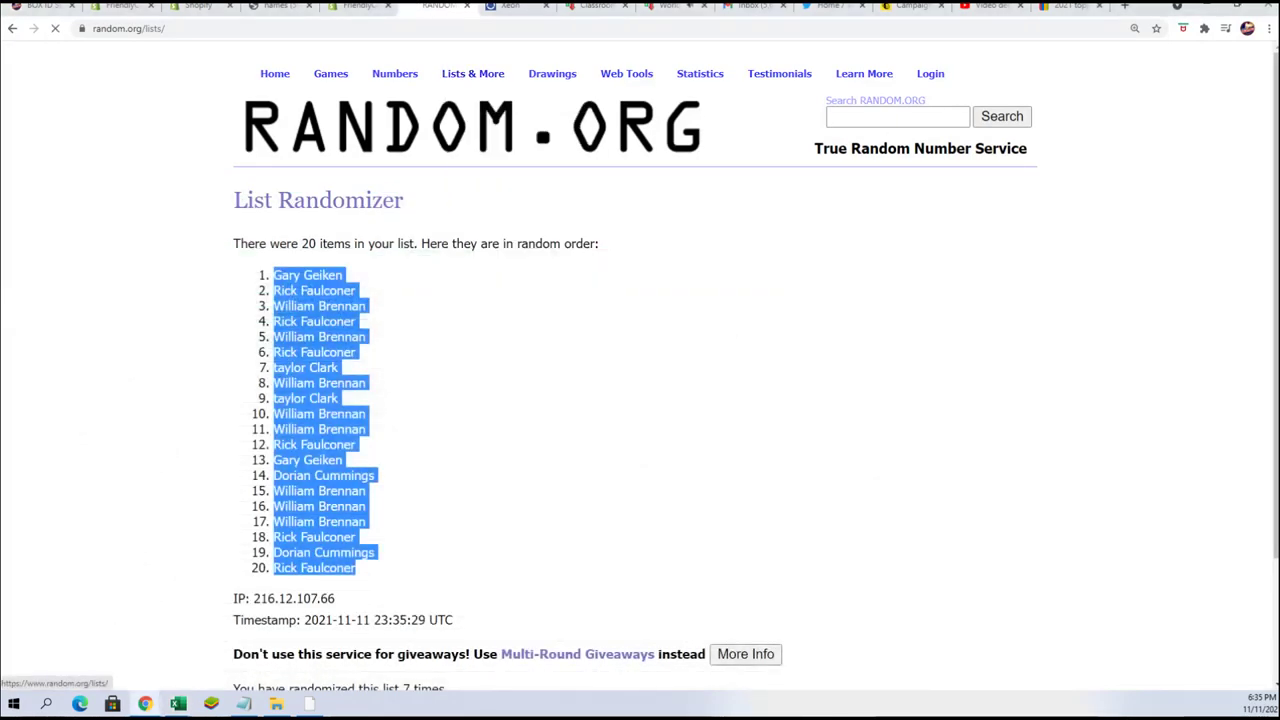
key("alt+Tab")
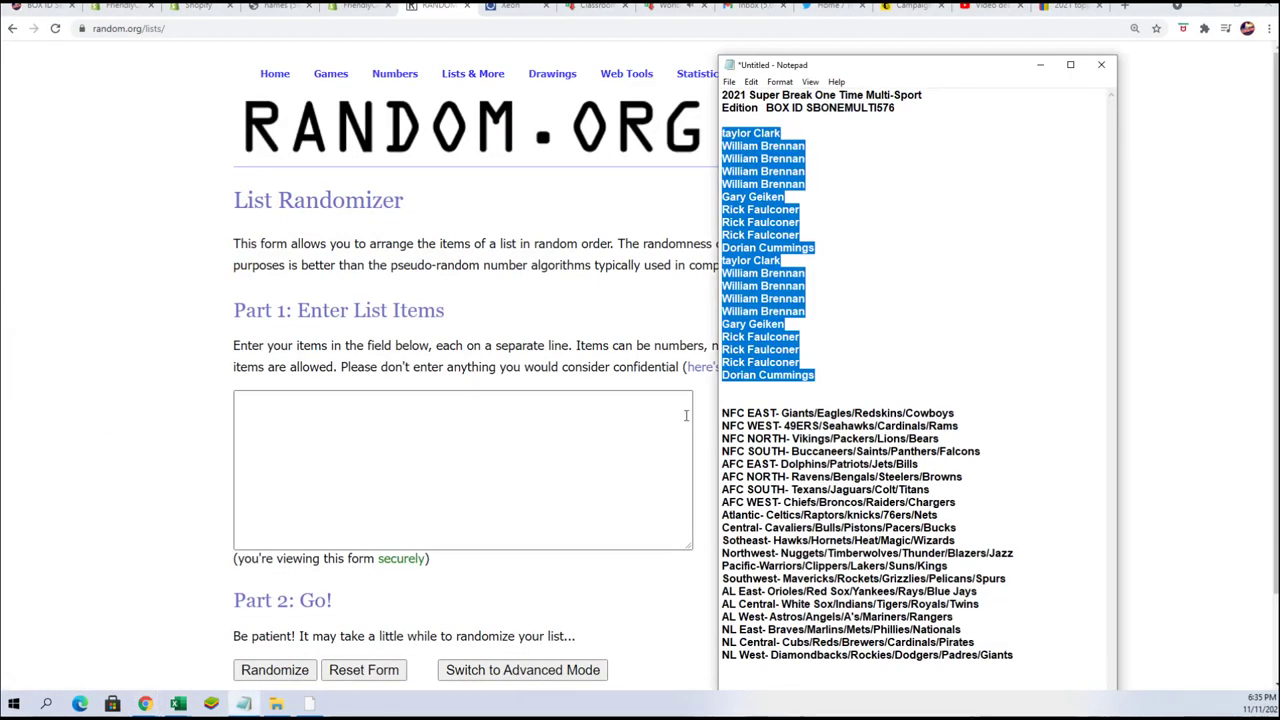
left_click_drag(1012, 655, 703, 415)
right_click(810, 414)
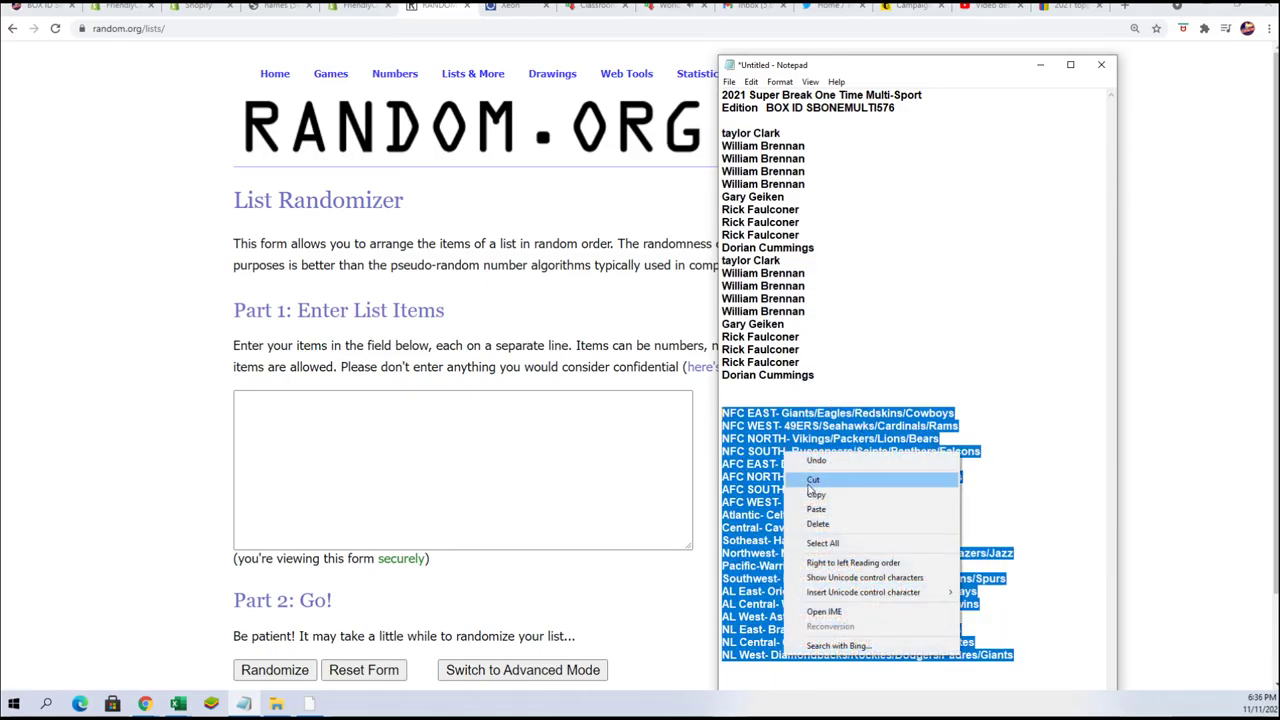
left_click(811, 494)
left_click(451, 447)
right_click(407, 428)
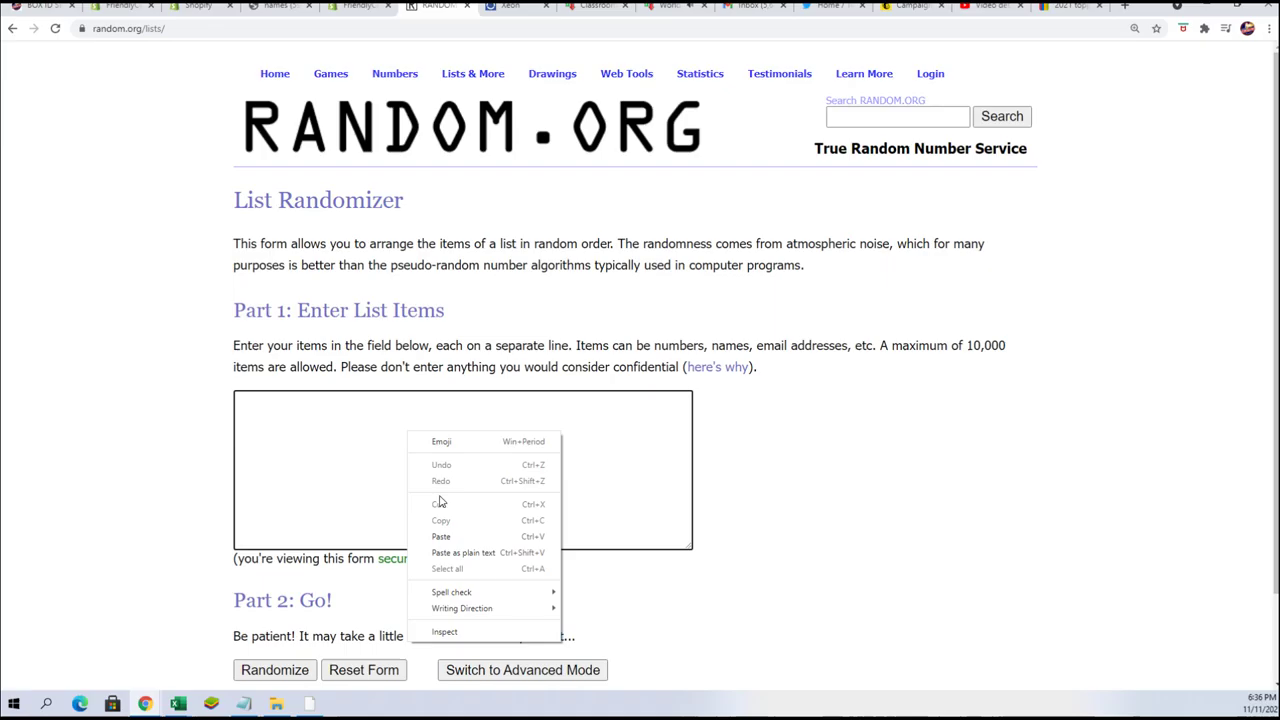
left_click(443, 536)
scroll(858, 493, "down", 1)
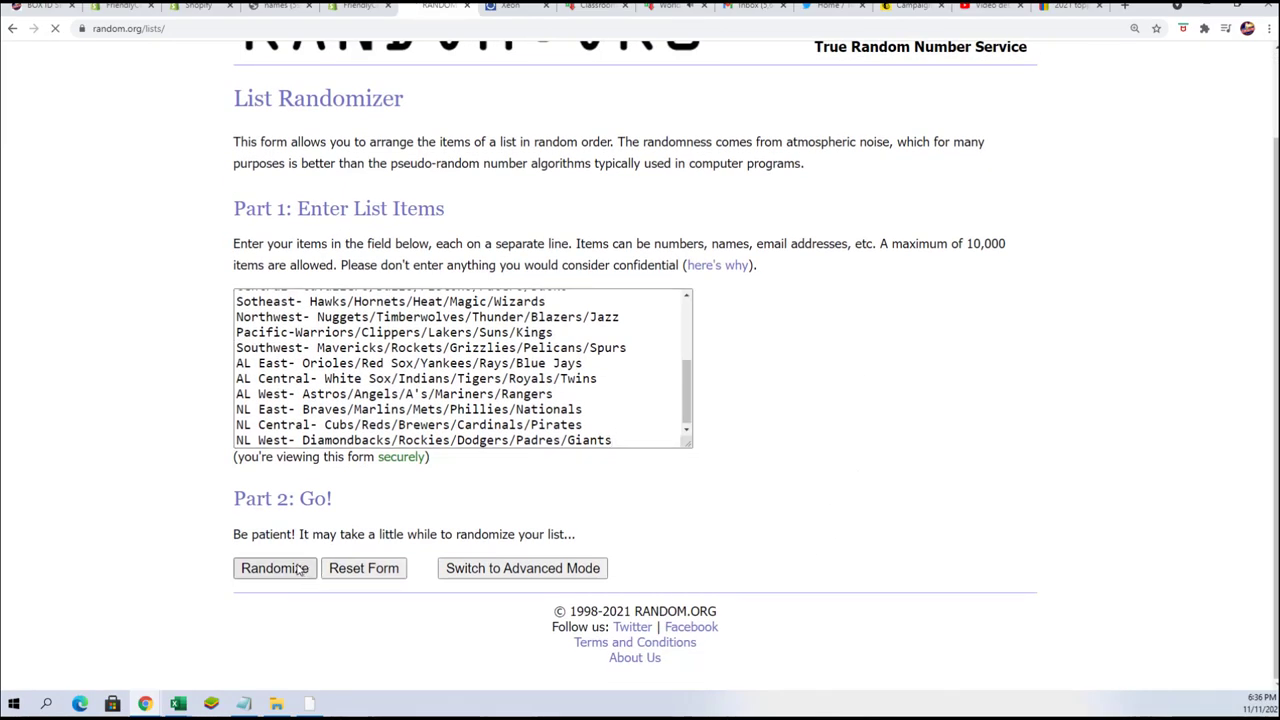
- Randomize the division list and reshuffle it until it shows 7 randomizations
left_click(298, 570)
scroll(292, 575, "down", 1)
scroll(291, 581, "down", 1)
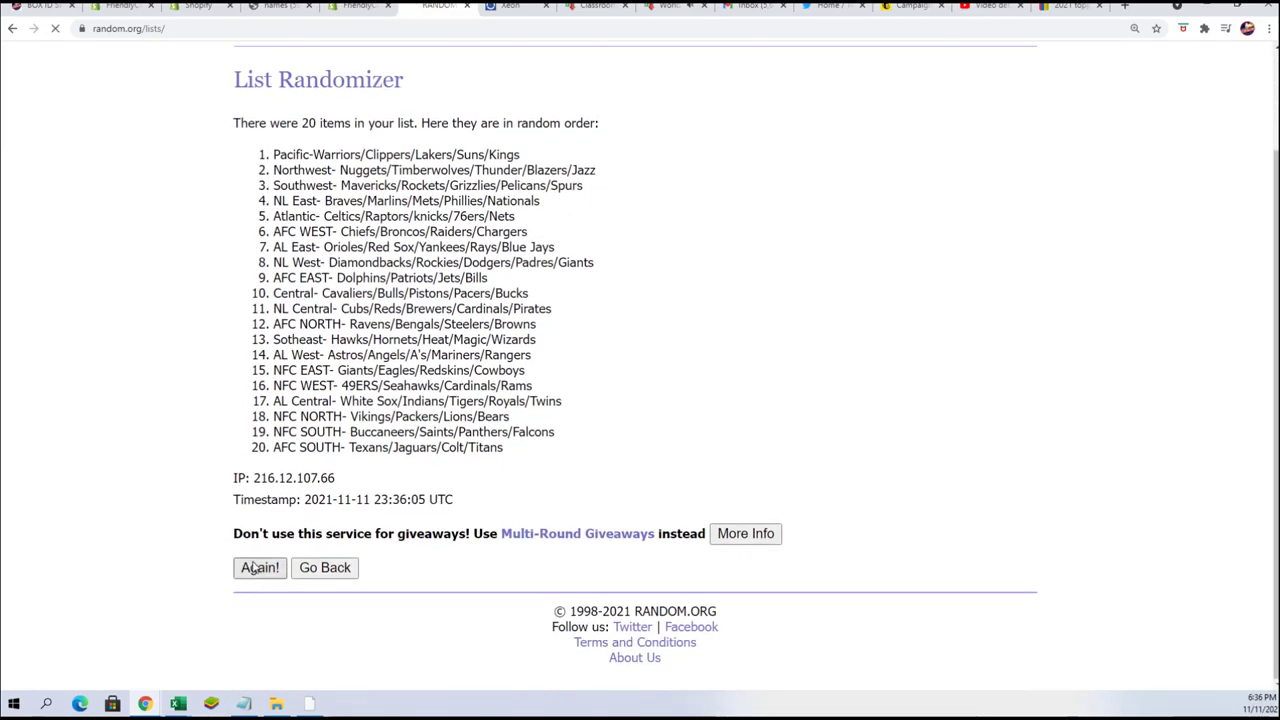
left_click(254, 567)
scroll(252, 570, "down", 2)
left_click(254, 568)
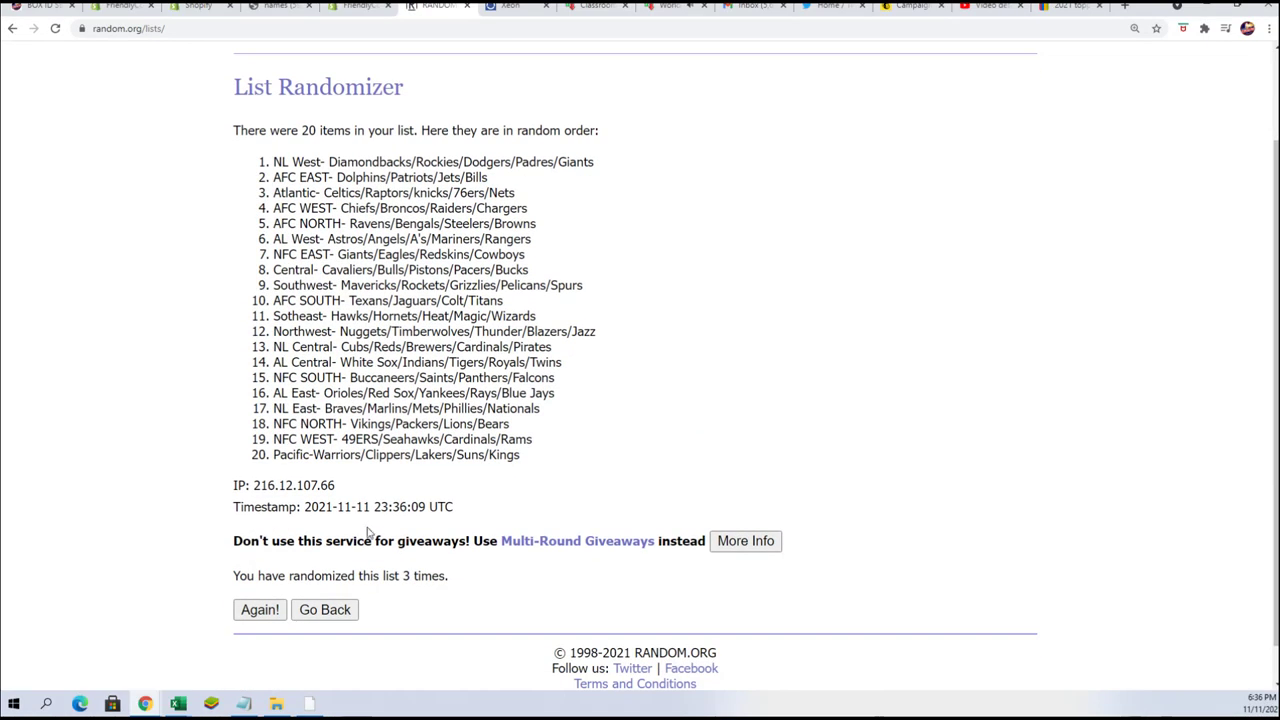
scroll(257, 568, "down", 1)
left_click(259, 568)
scroll(252, 550, "down", 1)
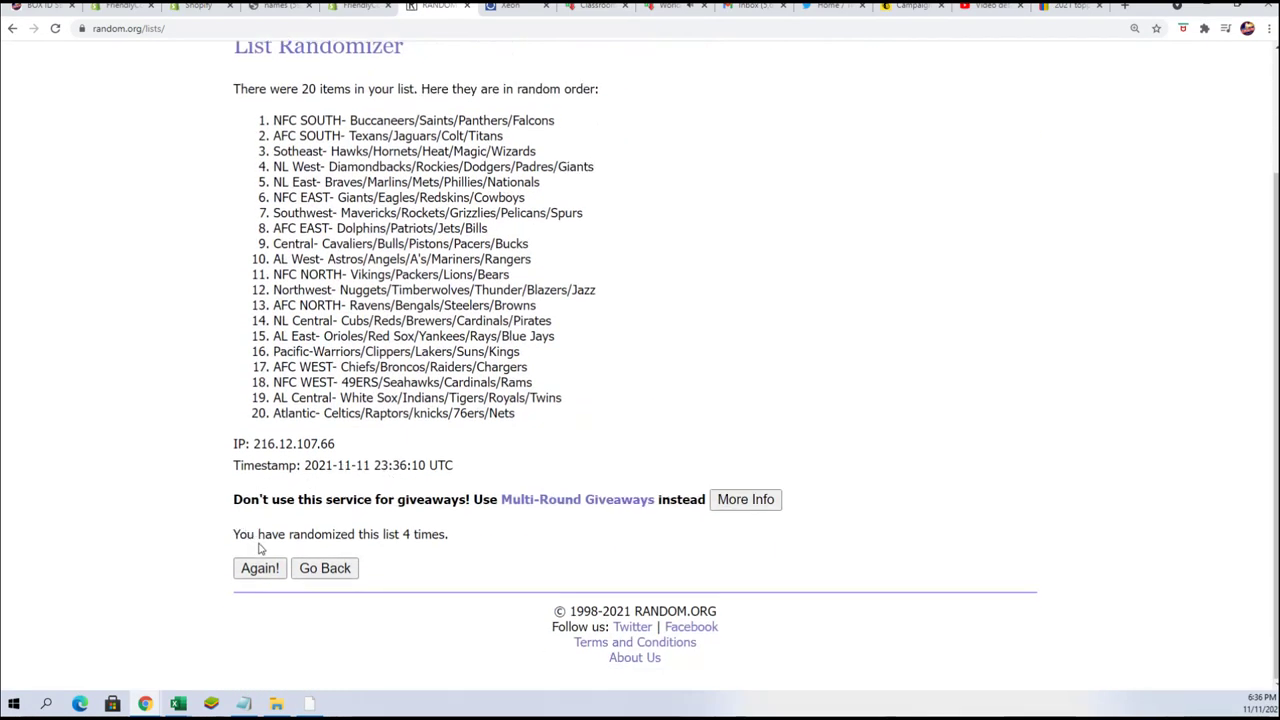
left_click(270, 567)
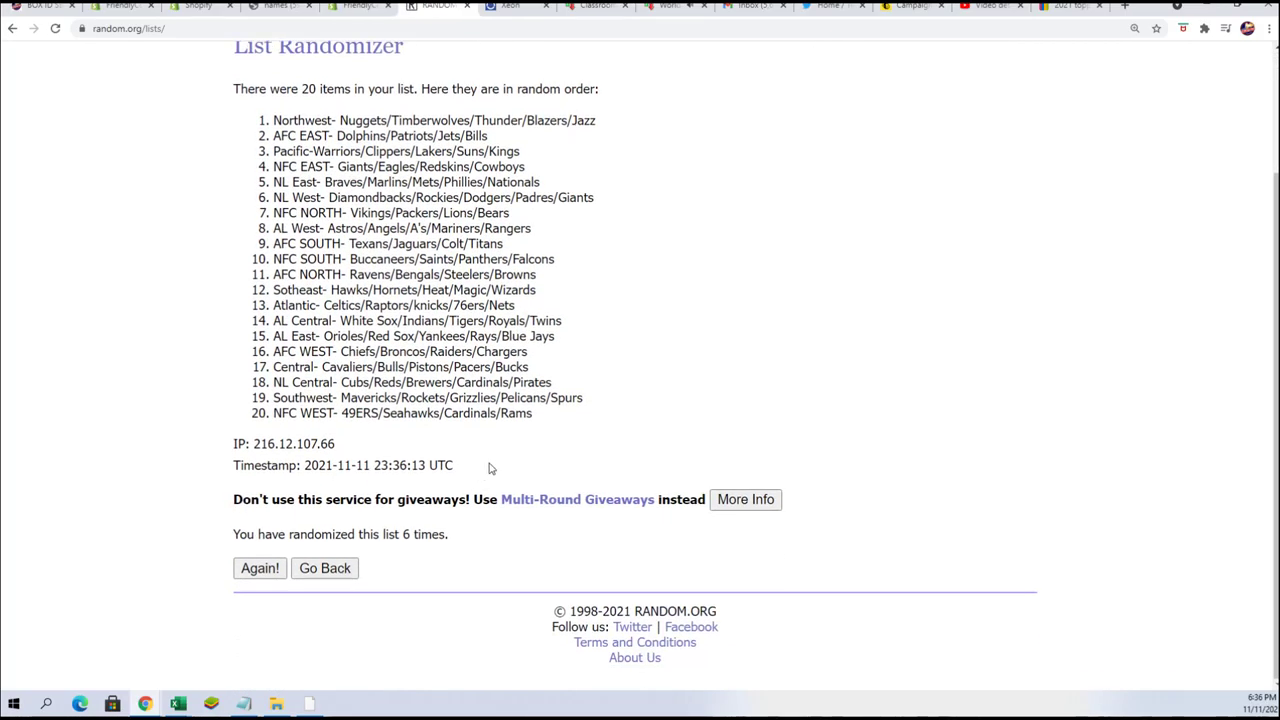
left_click(258, 567)
scroll(537, 425, "down", 1)
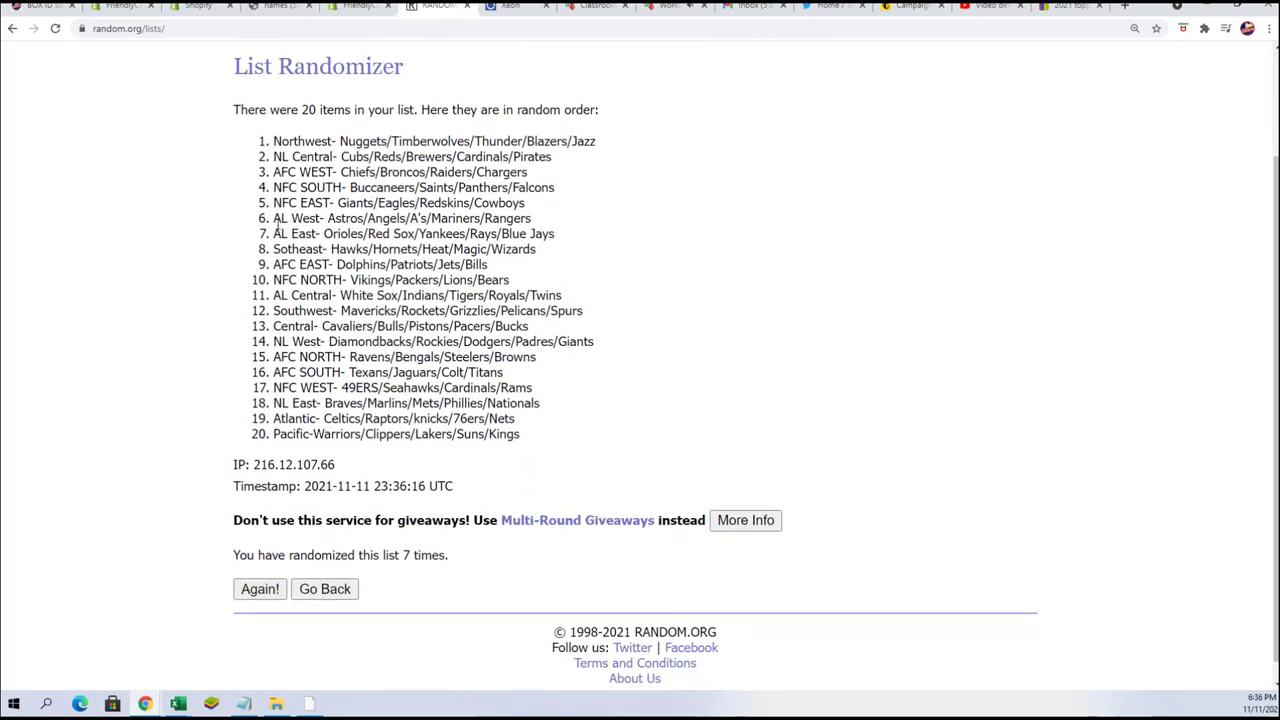
- Copy the 20 shuffled divisions from the result list
left_click_drag(270, 141, 520, 437)
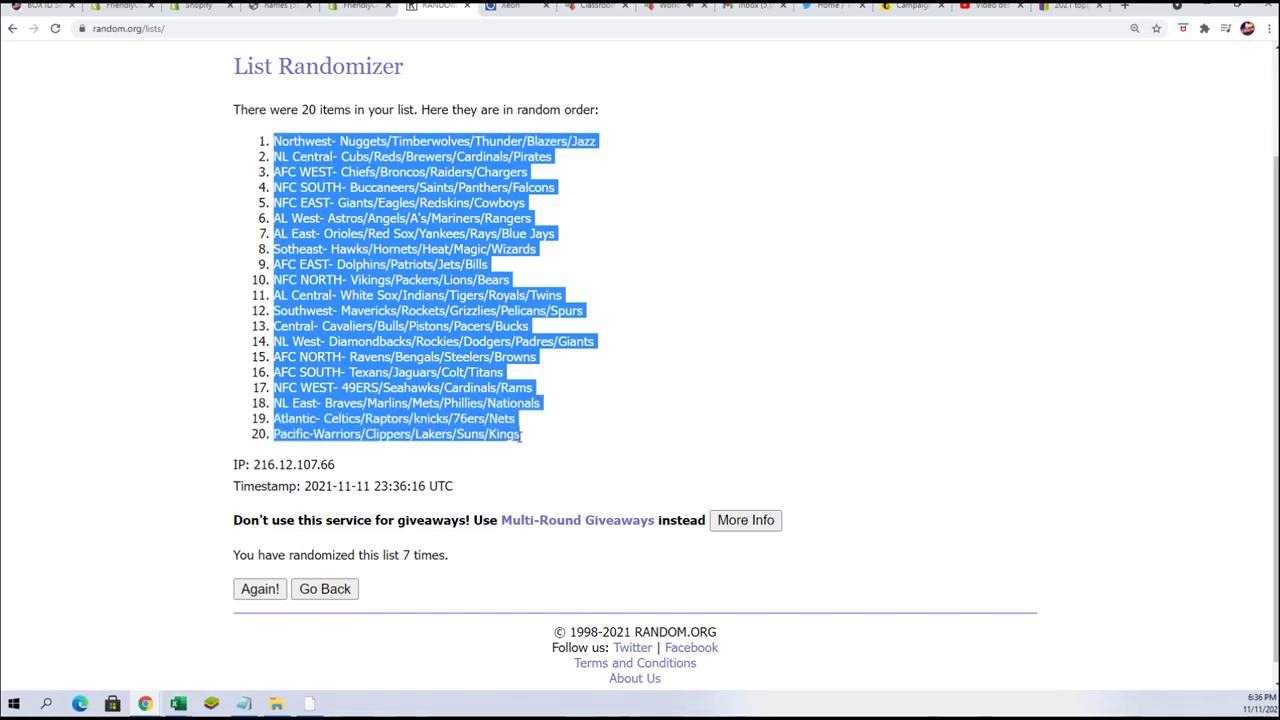
right_click(482, 416)
left_click(498, 428)
- Paste the shuffled divisions as plain text into B2:B21 and narrow column A
key("alt+Tab")
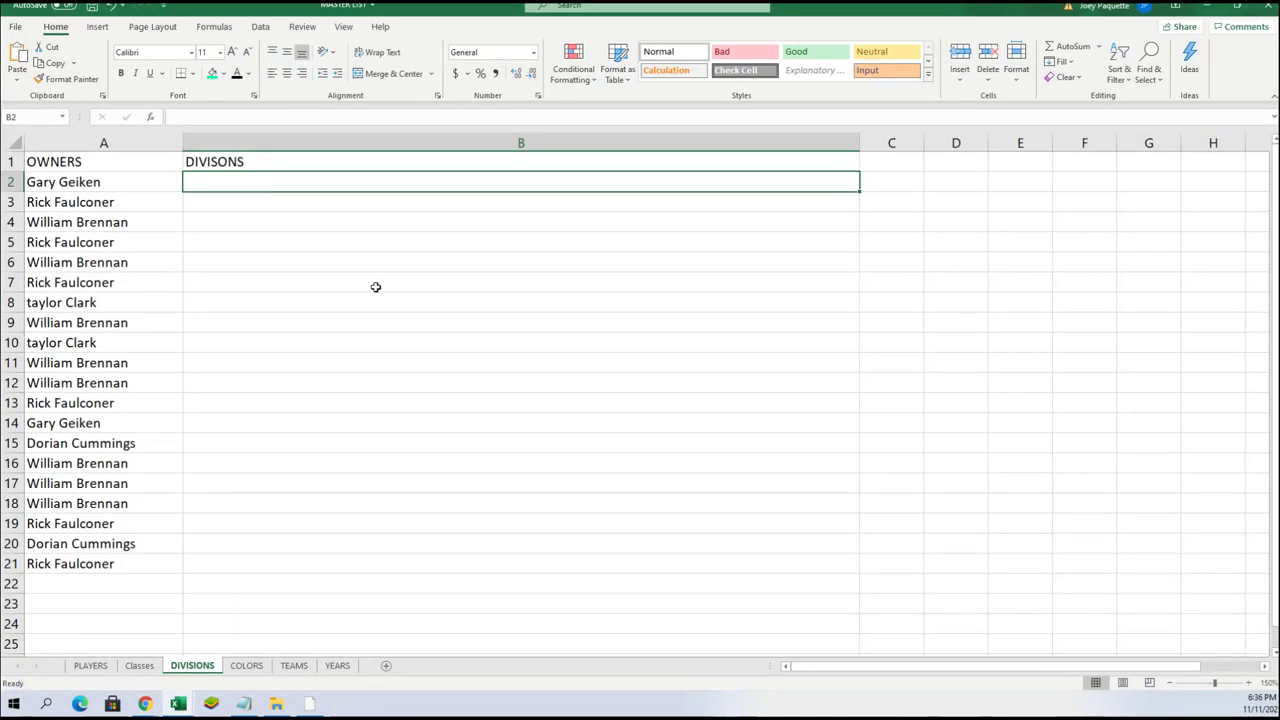
right_click(202, 177)
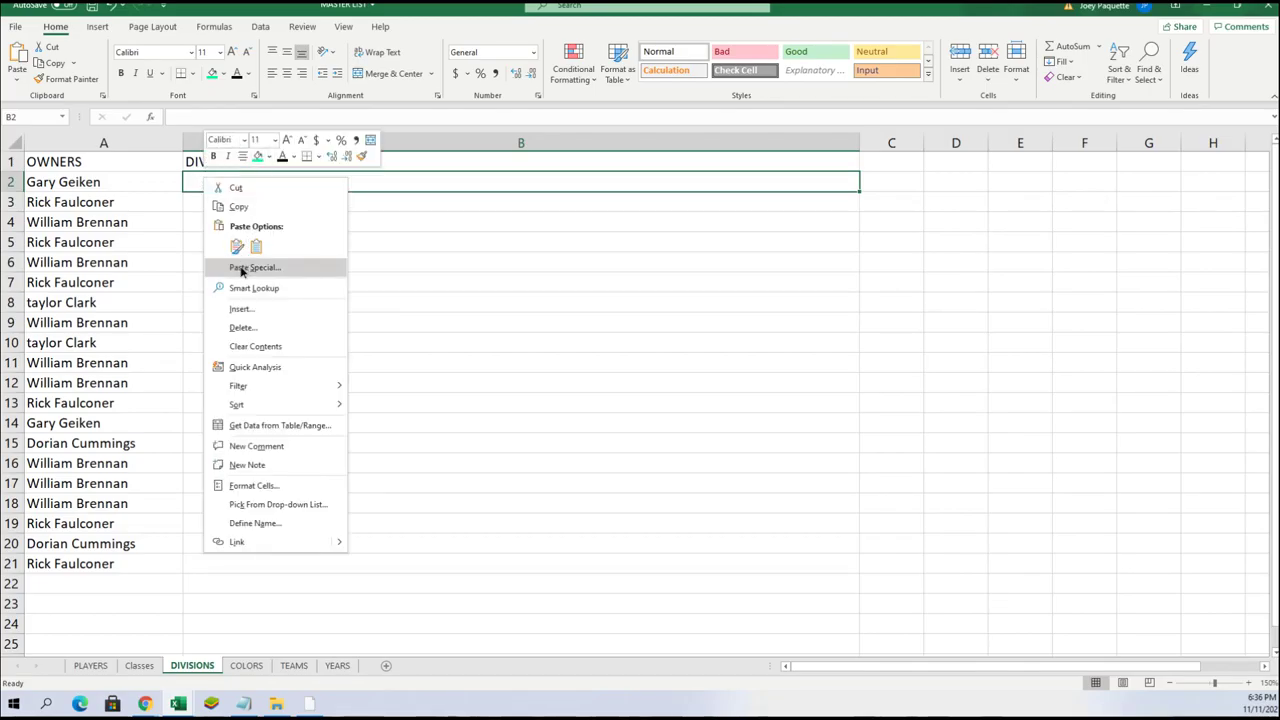
left_click(246, 267)
left_click(166, 208)
left_click(329, 389)
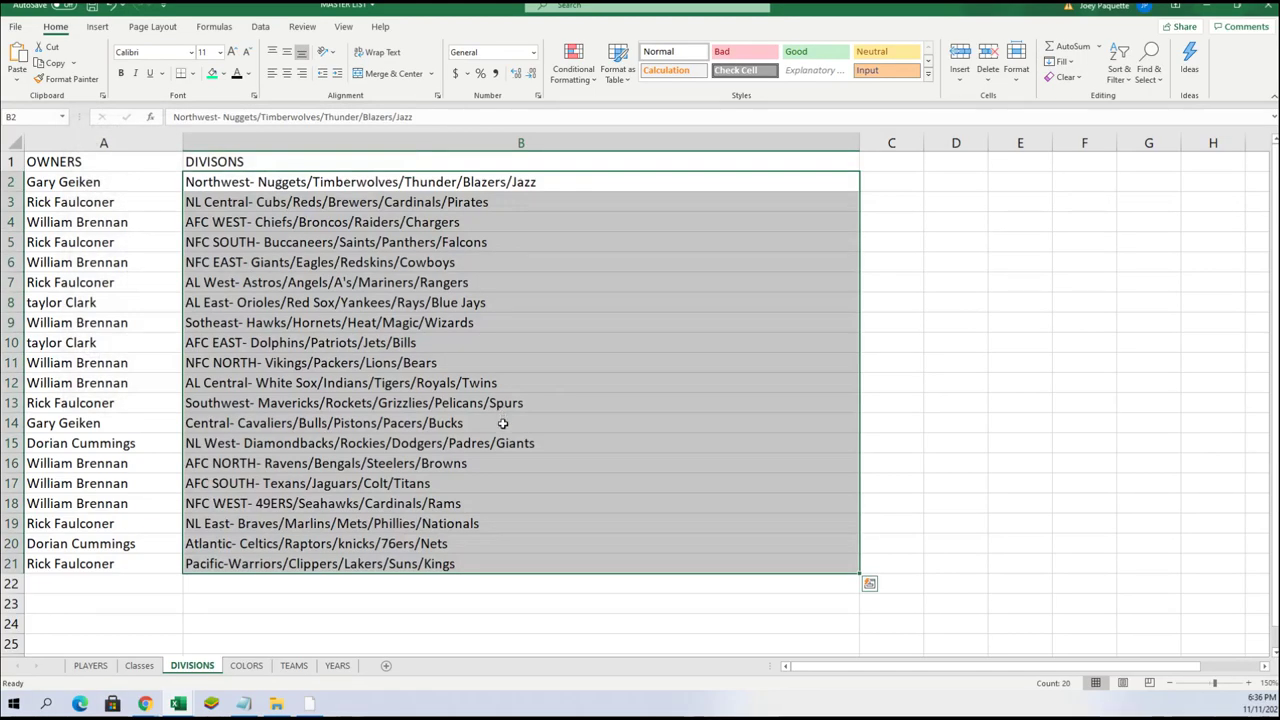
left_click(150, 143)
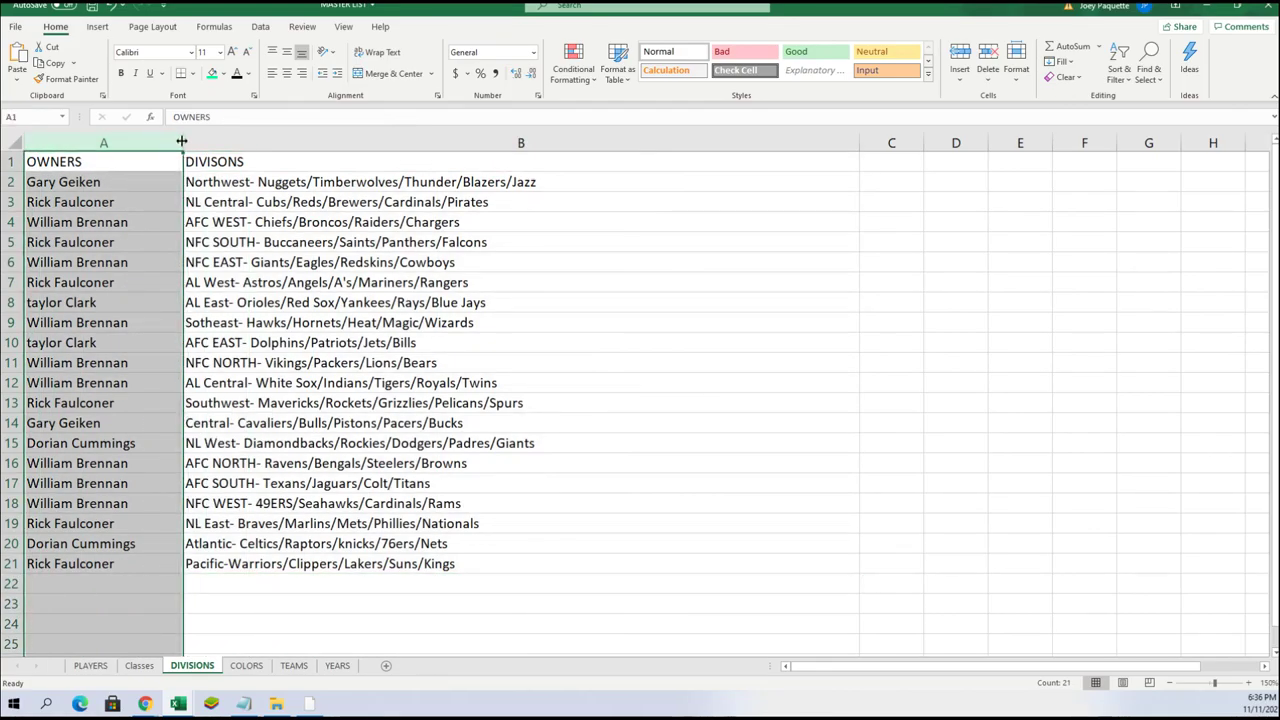
left_click_drag(183, 143, 142, 152)
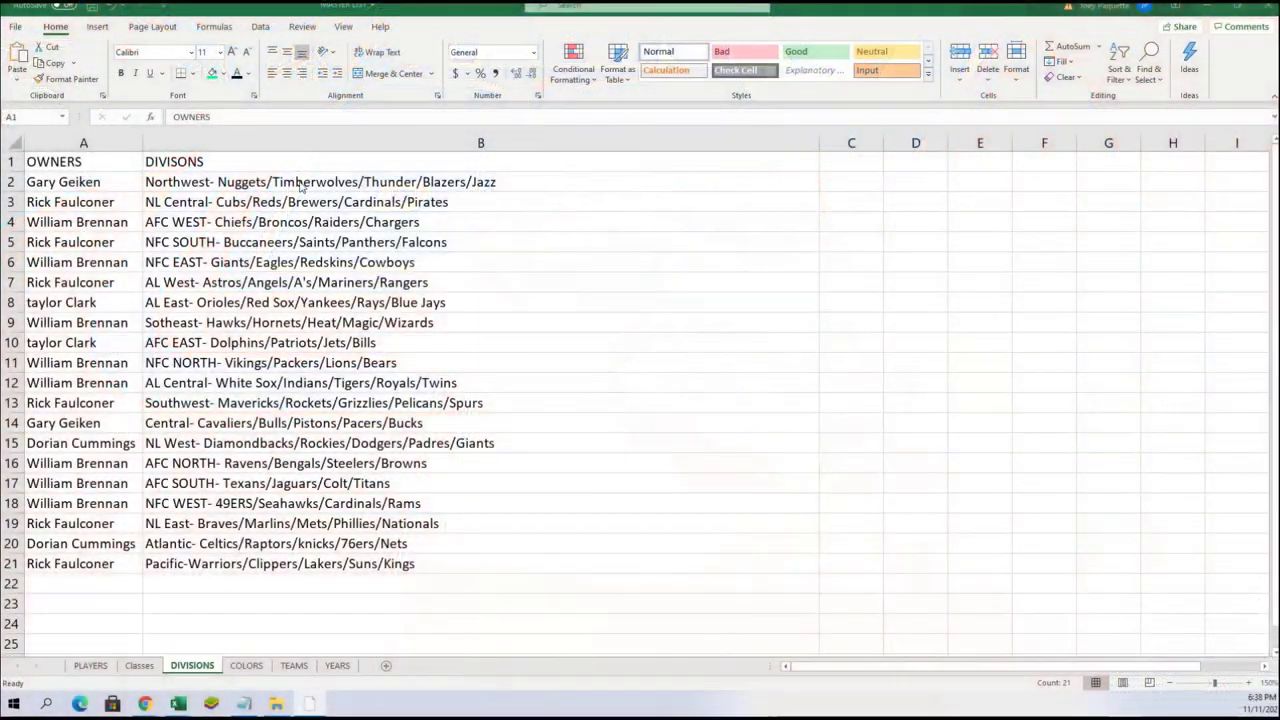
- Select the owner names in A2:A21 and cut them
left_click(84, 143)
left_click_drag(94, 182, 58, 563)
right_click(90, 280)
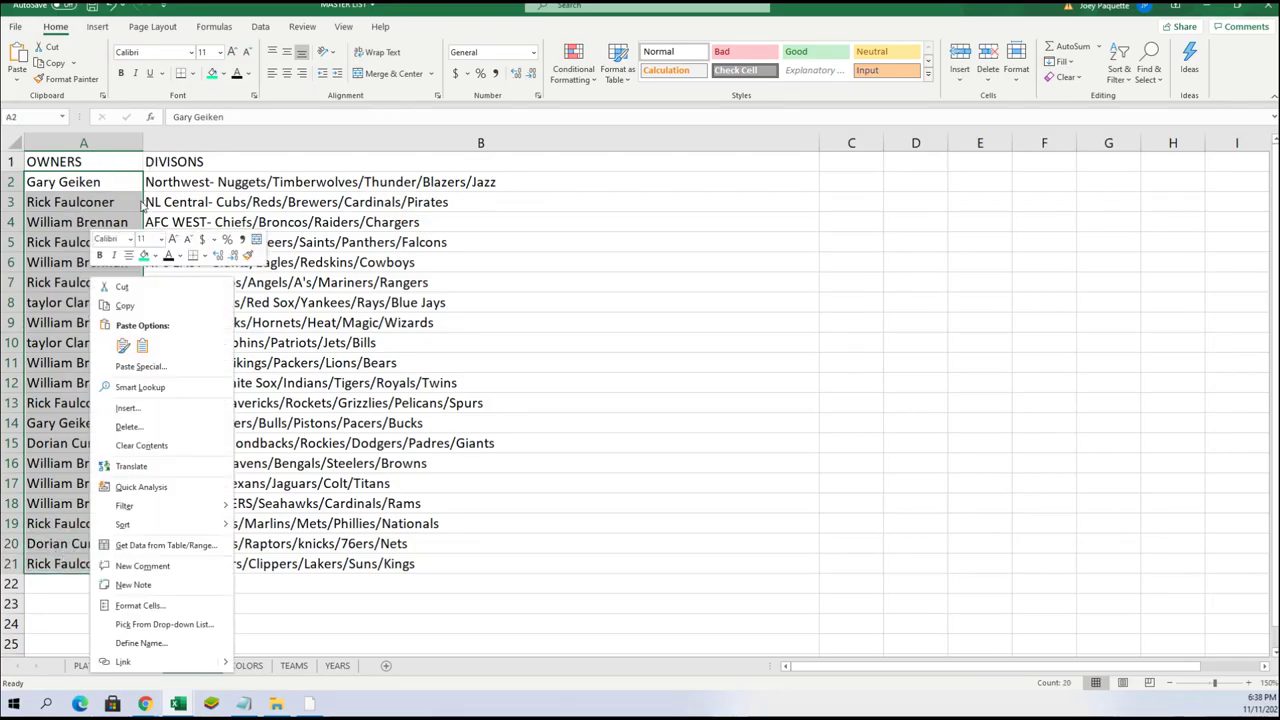
left_click(124, 288)
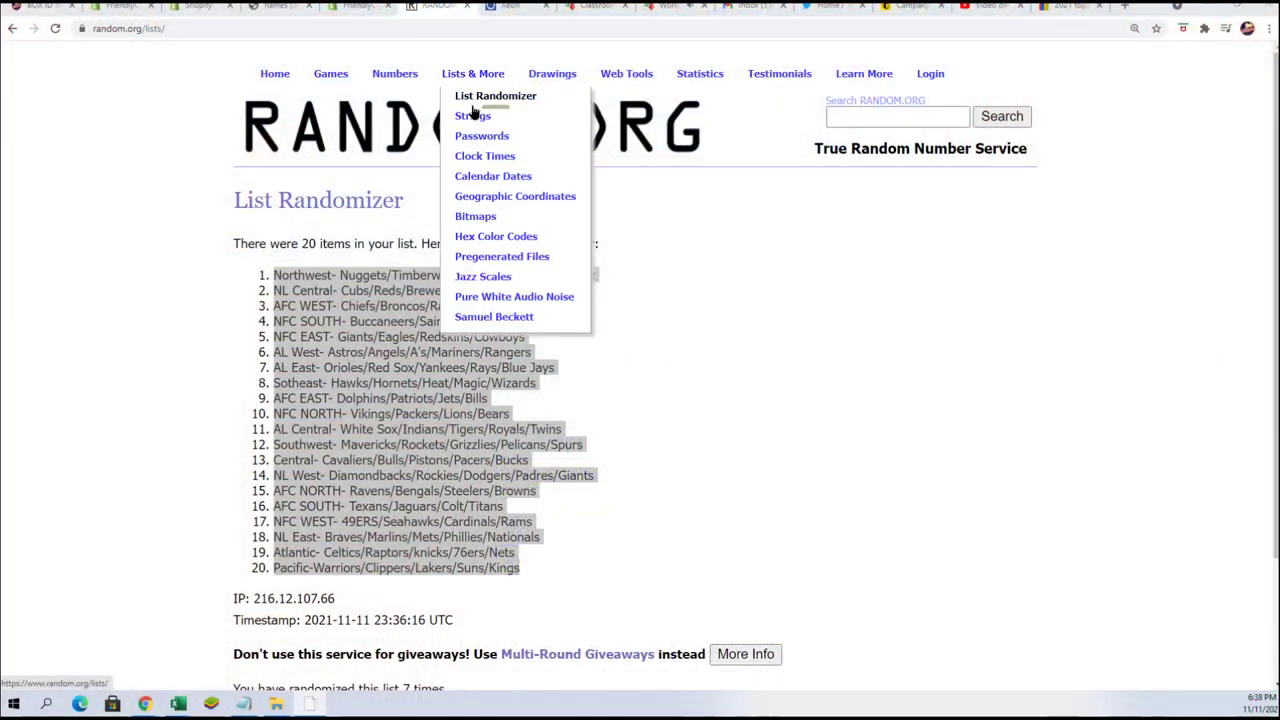
- Paste the 20 owner names into a fresh List Randomizer, removing the trailing blank line
triple_click(412, 275)
scroll(294, 334, "down", 2)
left_click(271, 306)
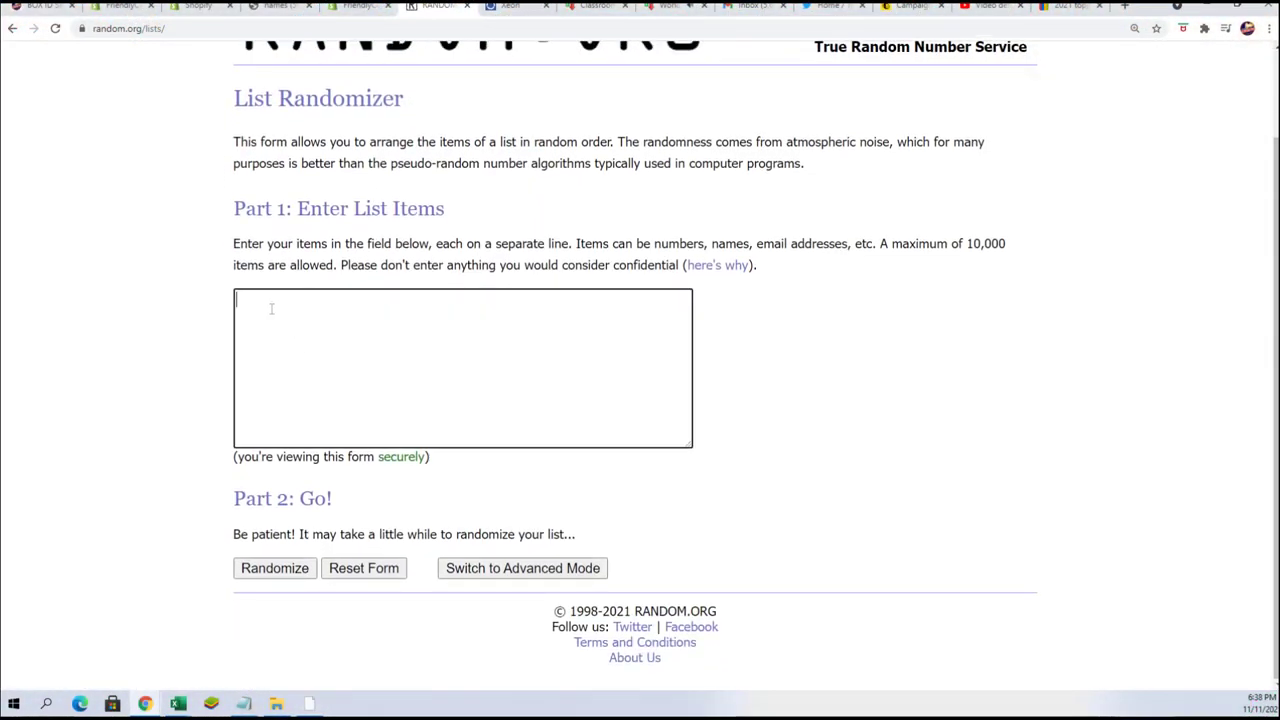
right_click(271, 312)
left_click(318, 414)
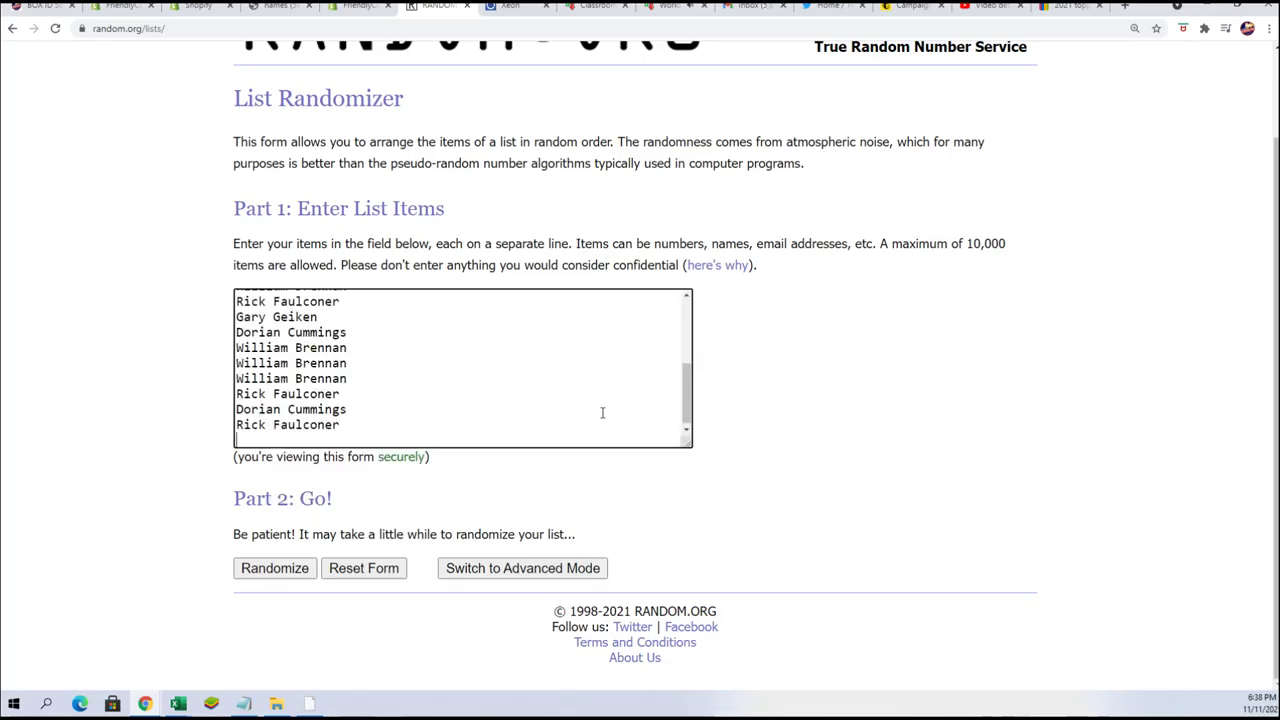
key("BackSpace")
- Randomize the owner list and reshuffle it until it has been randomized 7 times
left_click(289, 569)
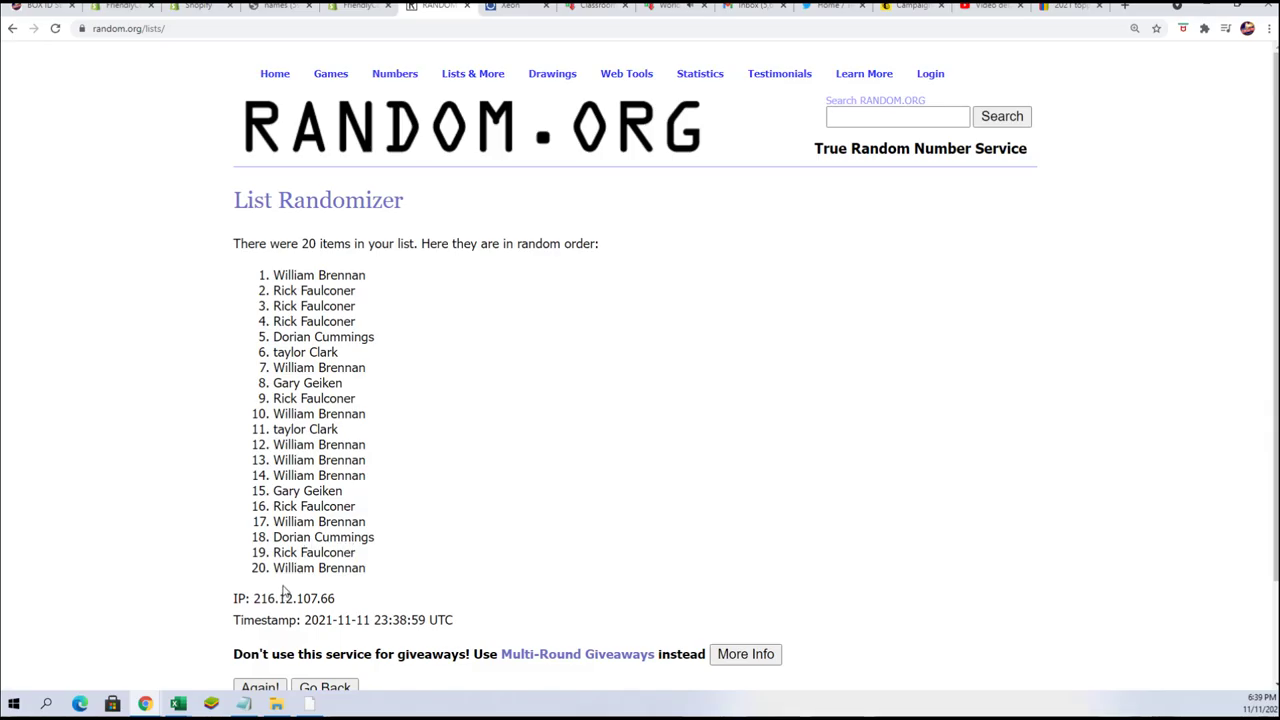
scroll(235, 605, "down", 1)
left_click(252, 568)
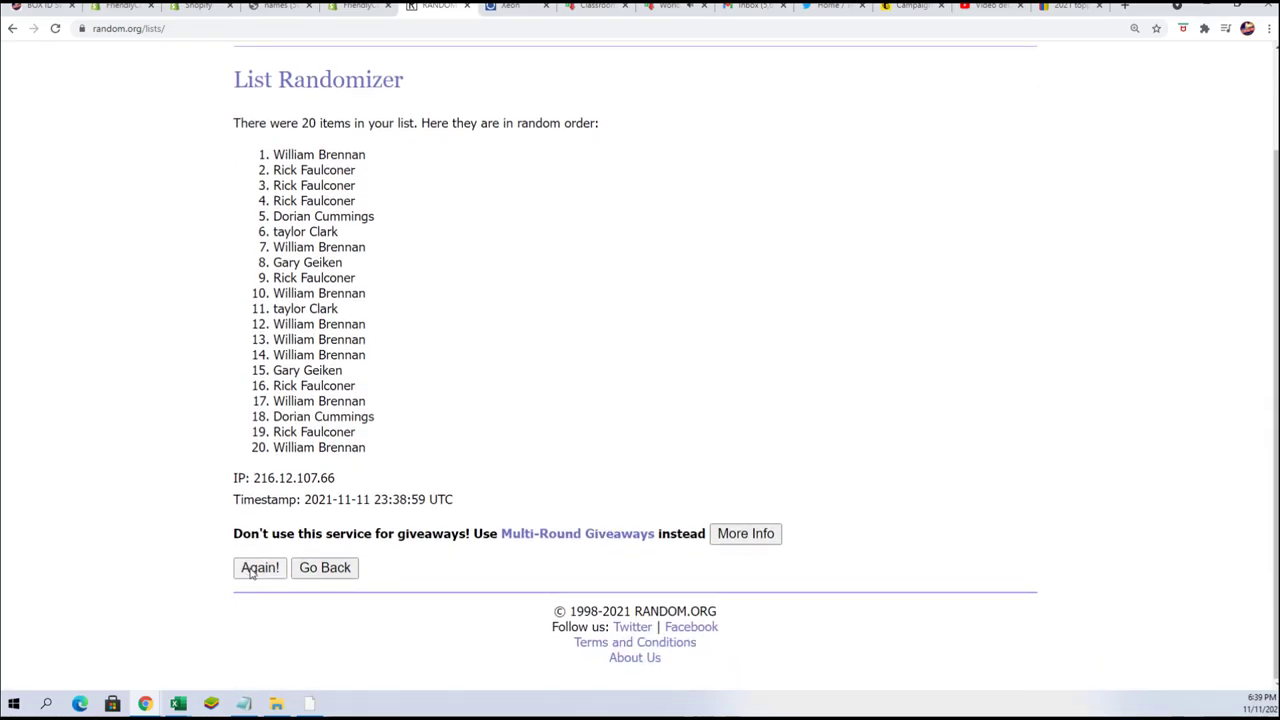
scroll(457, 477, "down", 1)
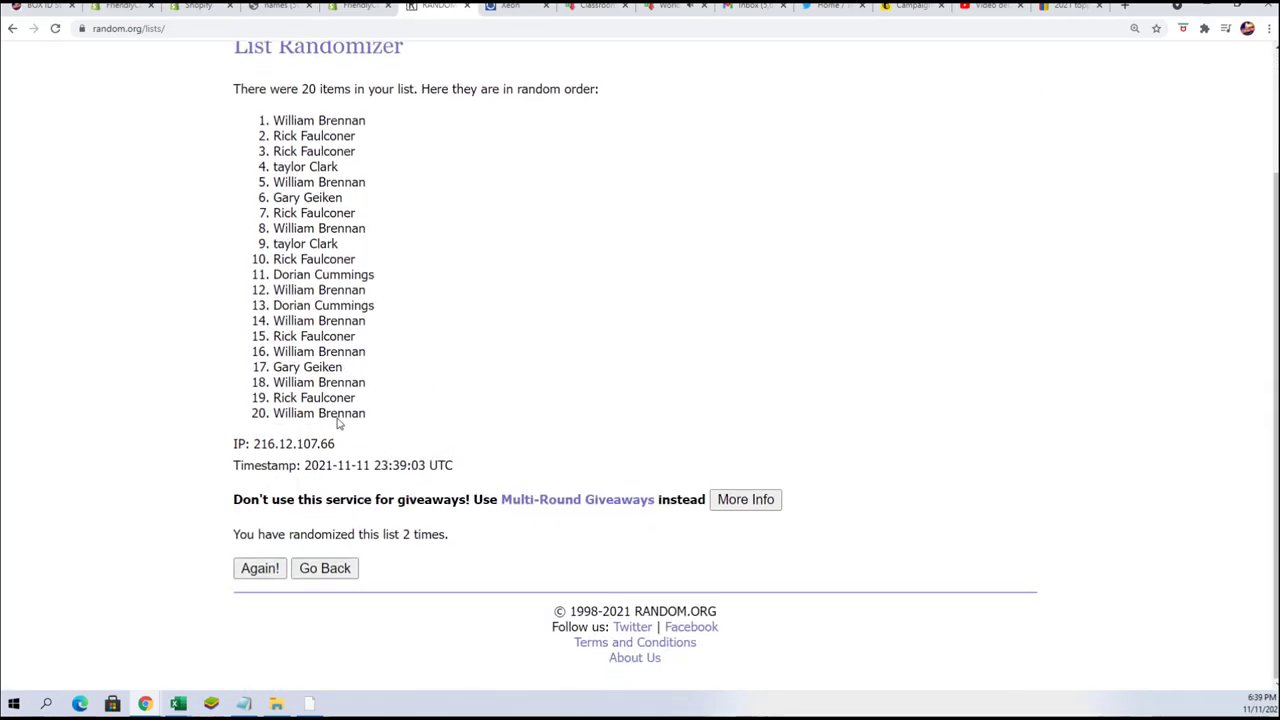
left_click(260, 568)
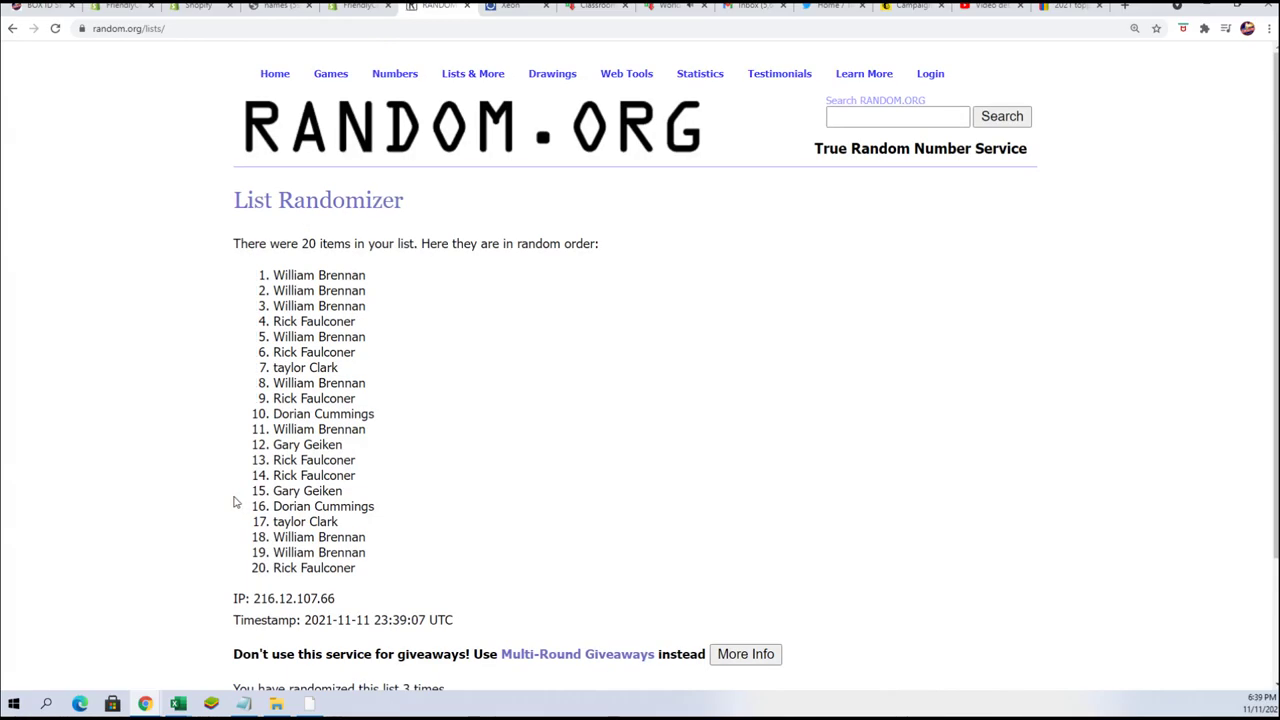
scroll(225, 540, "down", 2)
left_click(256, 569)
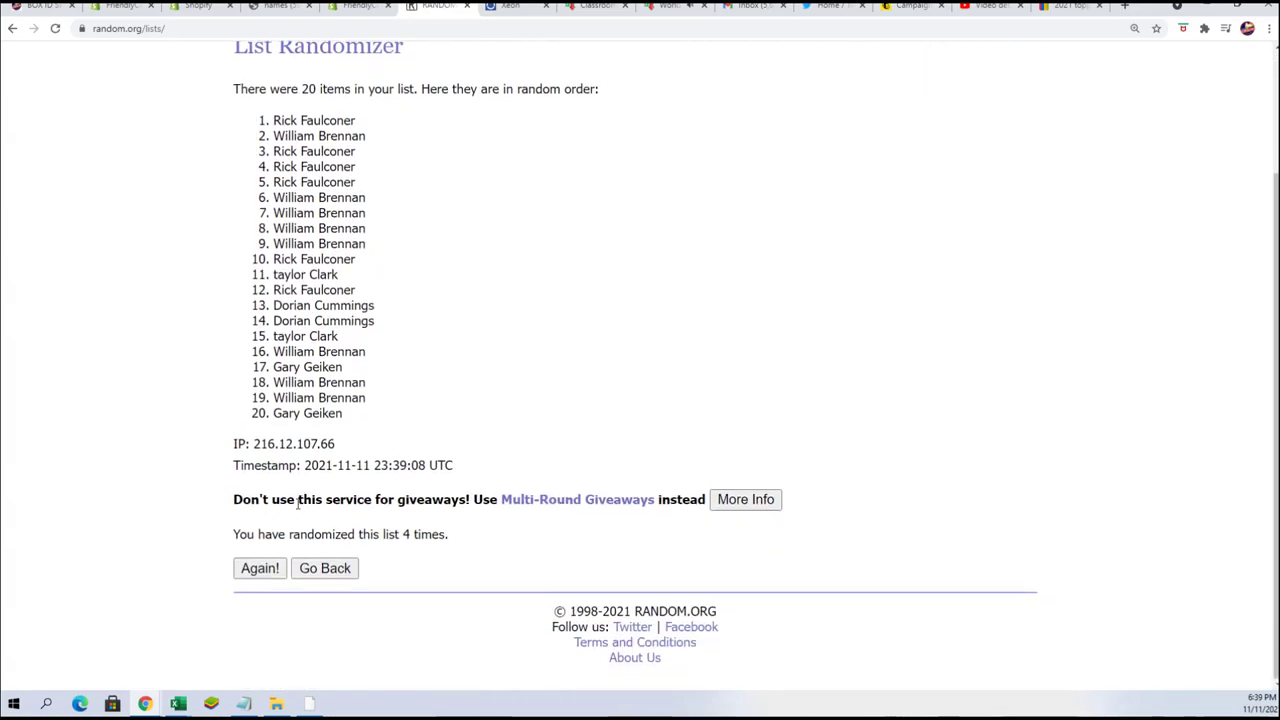
left_click(266, 572)
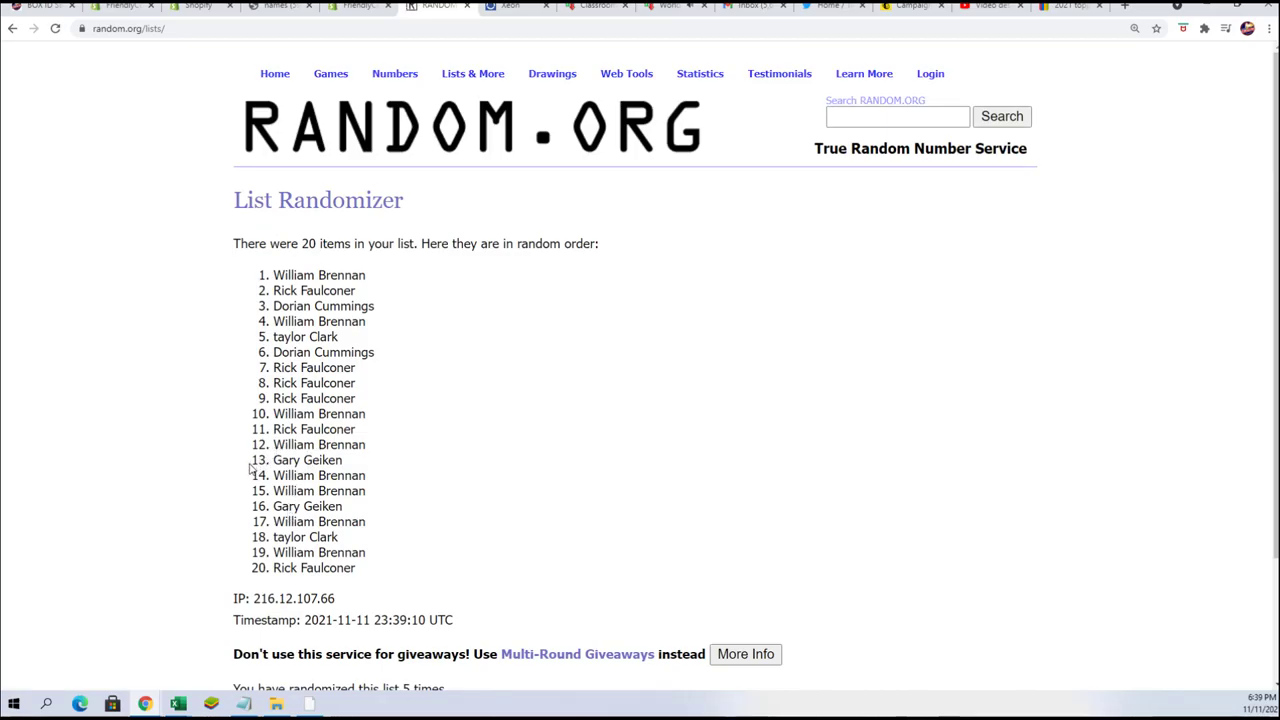
scroll(231, 480, "down", 2)
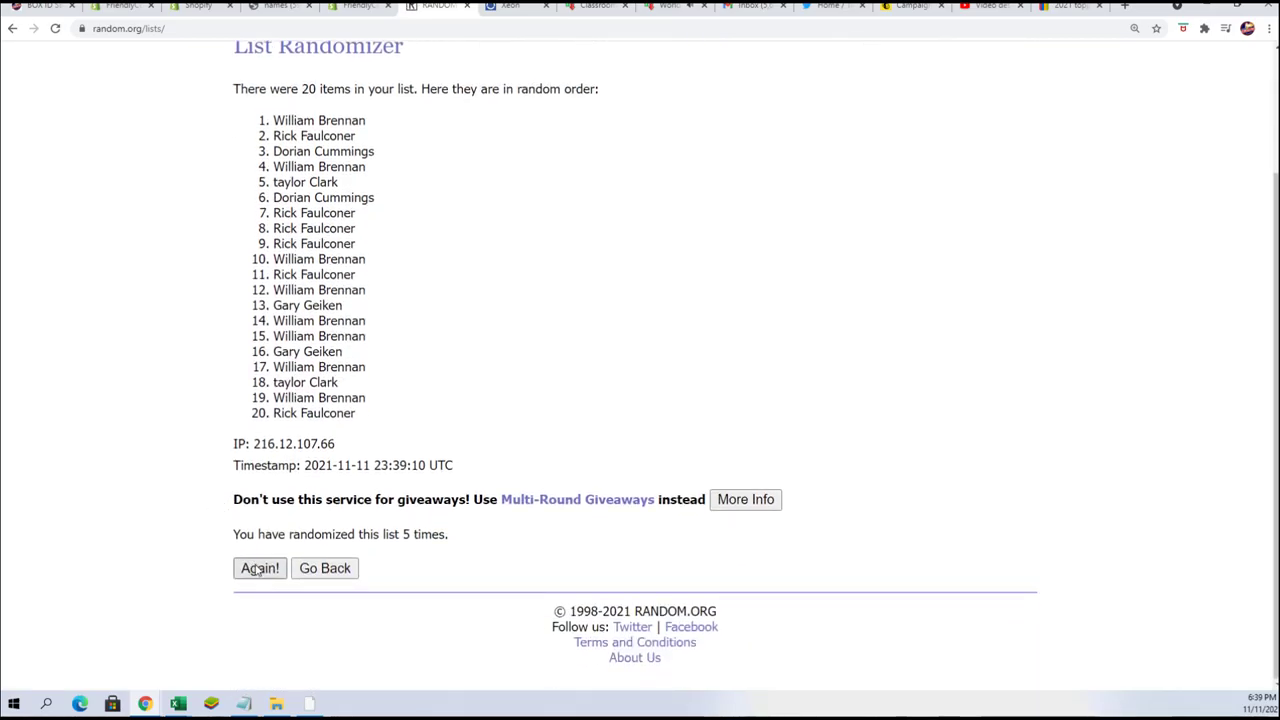
scroll(430, 570, "down", 2)
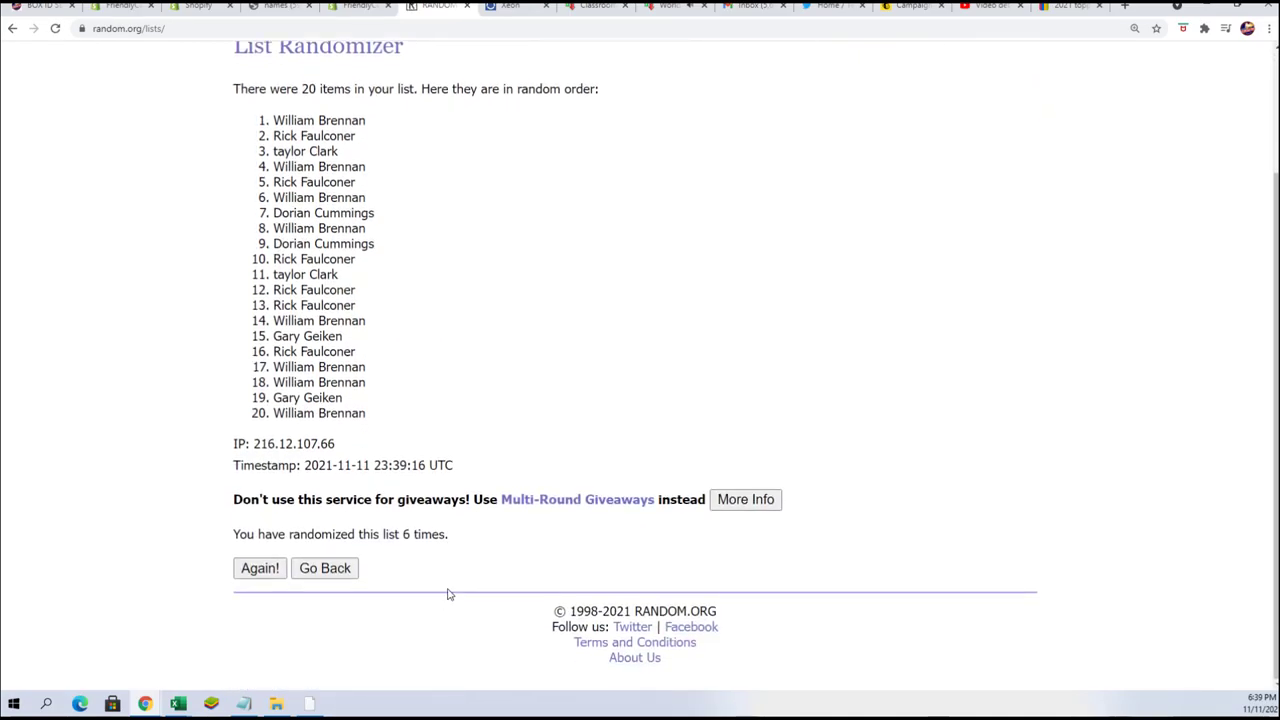
left_click(252, 568)
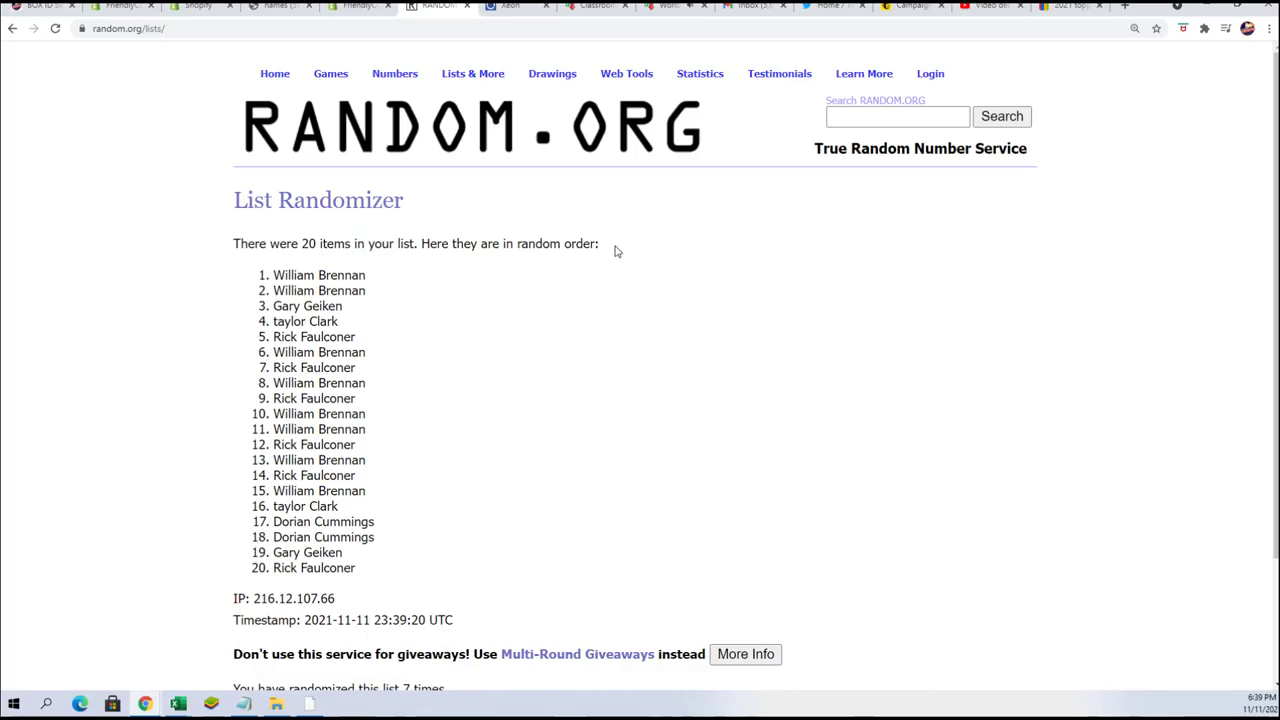
- Highlight item 1 of the seventh shuffled owner list as the winner
triple_click(265, 279)
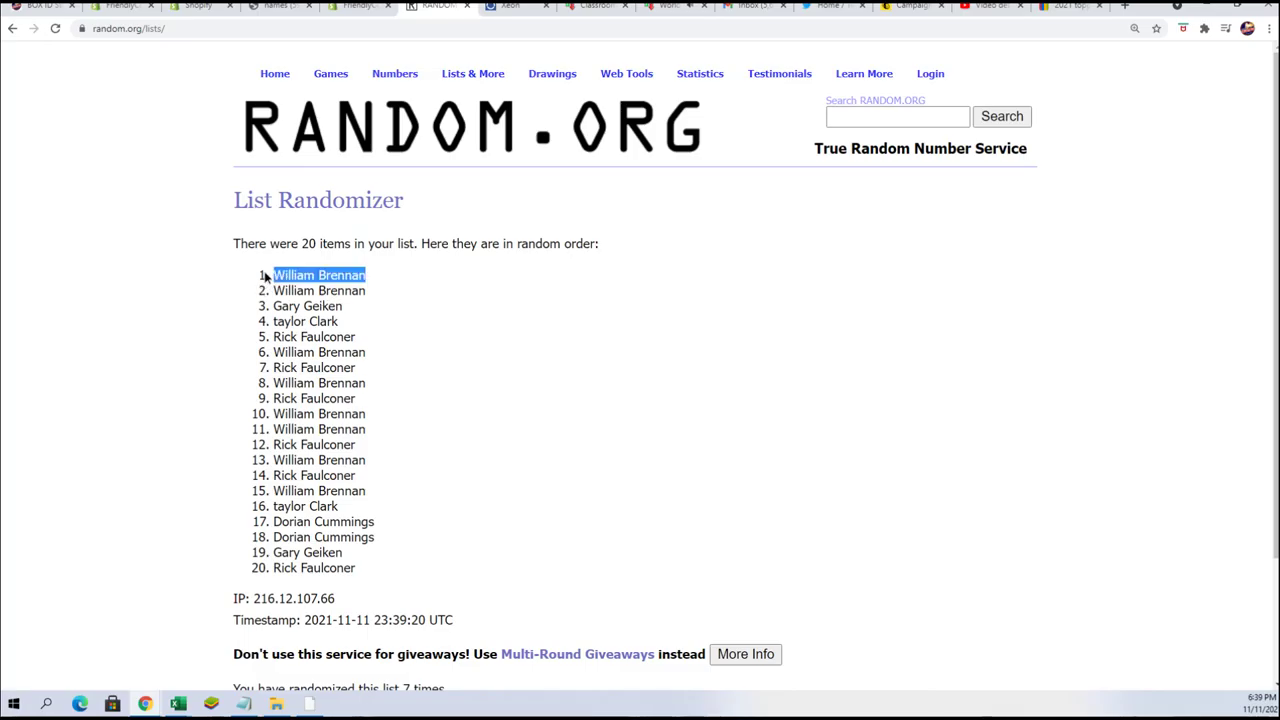
scroll(424, 410, "down", 3)
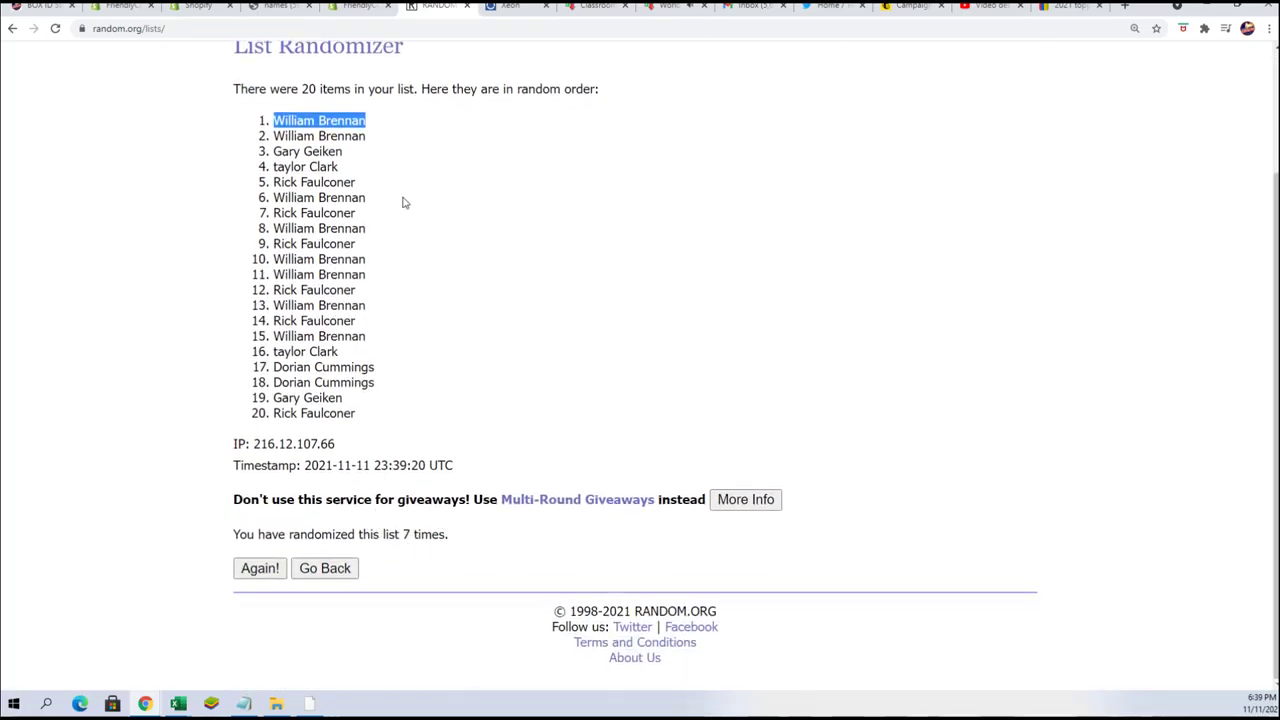